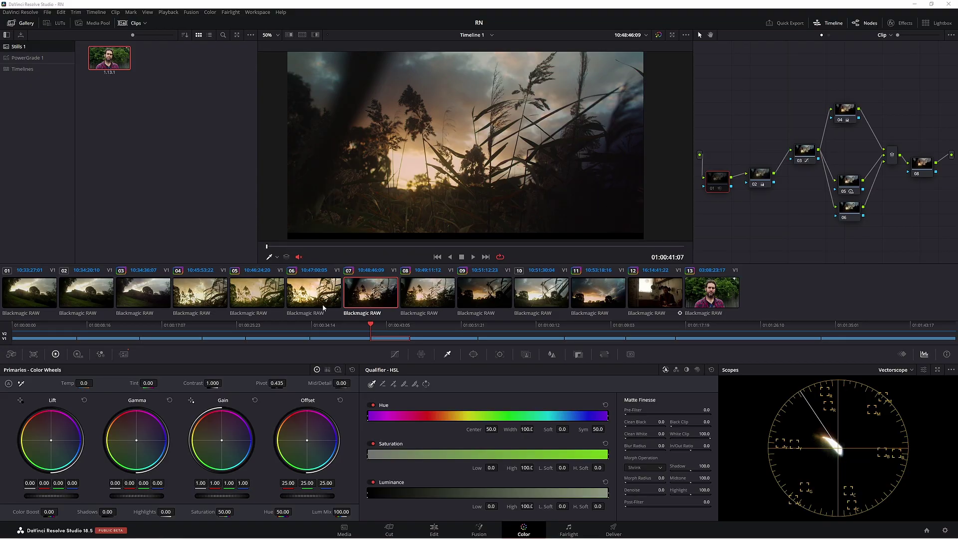
- Show clip 07's Camera Raw settings and nudge node 01 in the Node Editor
click(11, 354)
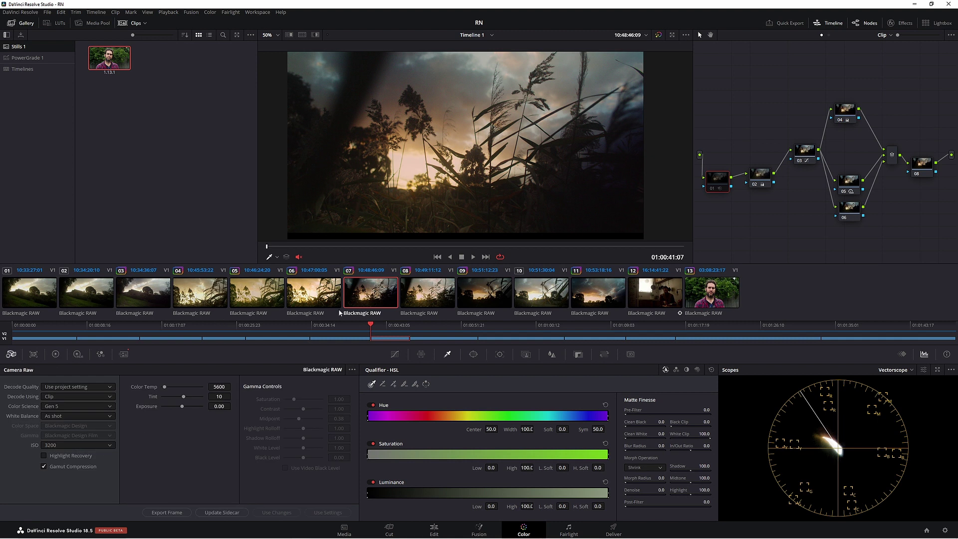
drag(708, 192, 713, 188)
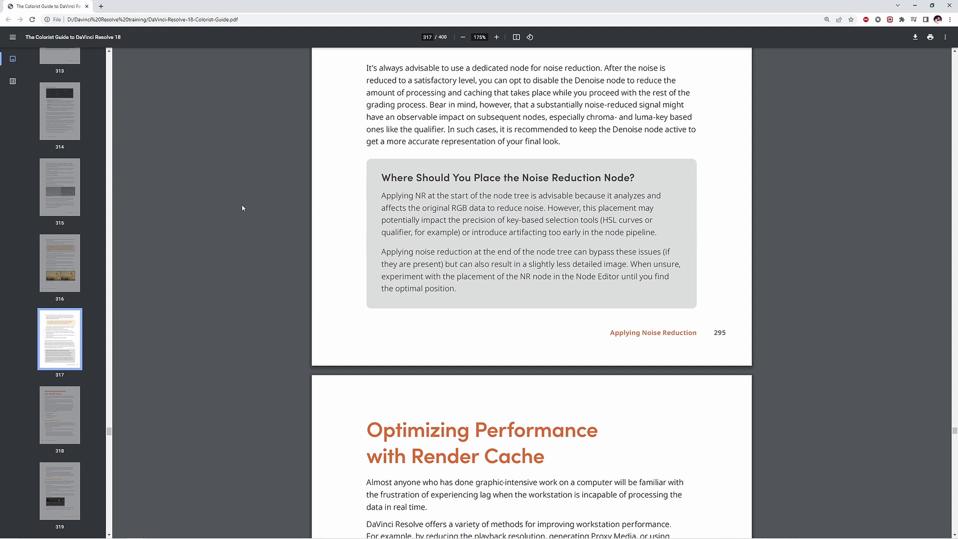
- Return from the Colorist Guide PDF to the DaVinci Resolve grading session
key(alt+Tab)
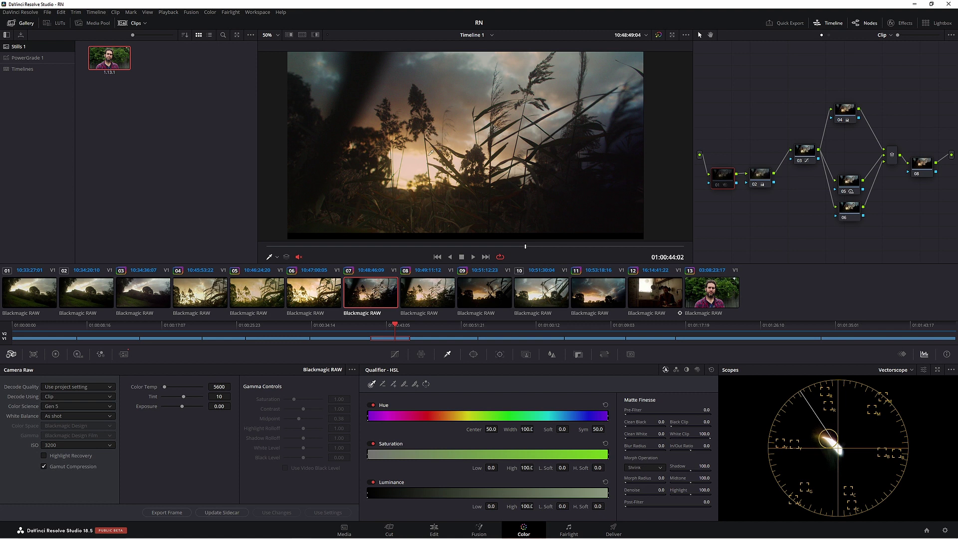
- Hide the stills gallery, then select clip 13's Skin node to inspect its HSL qualifier
key(ctrl+shift+g)
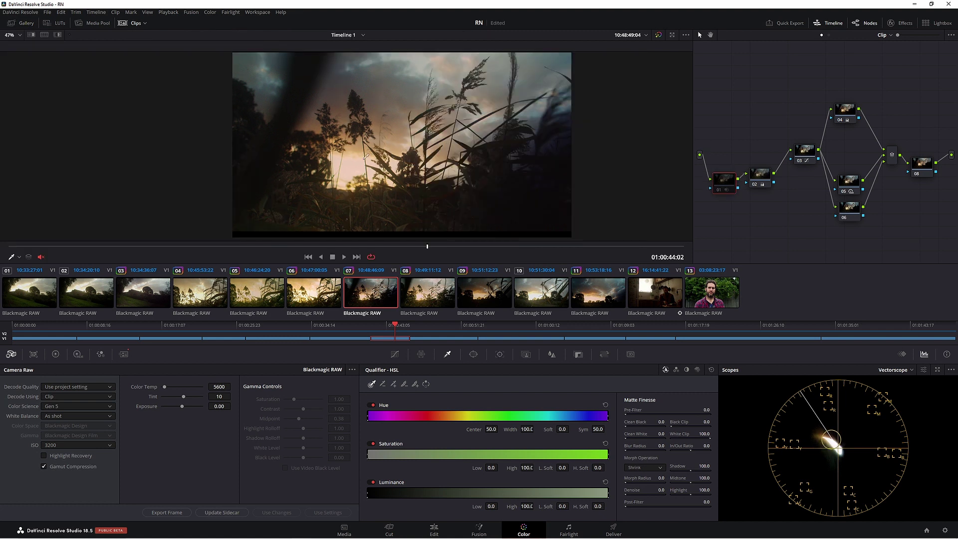
scroll(412, 148, up, 1)
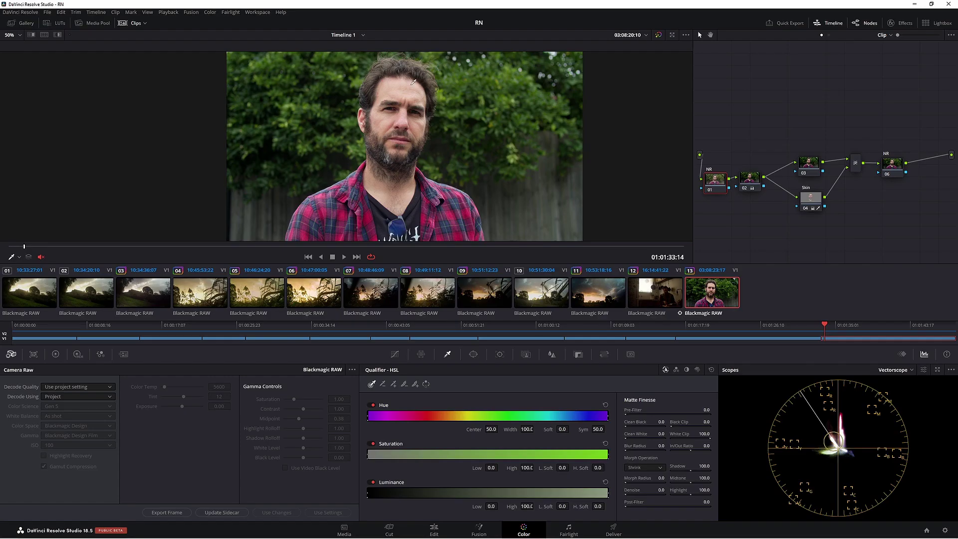
drag(815, 200, 822, 203)
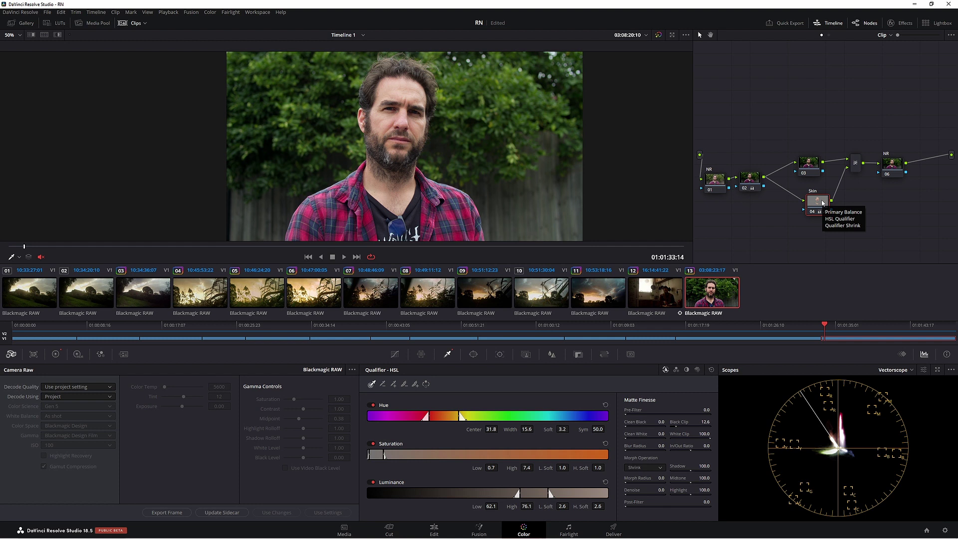
- Switch to sunset clip 07 and delete node 01 from the start of its tree
click(371, 293)
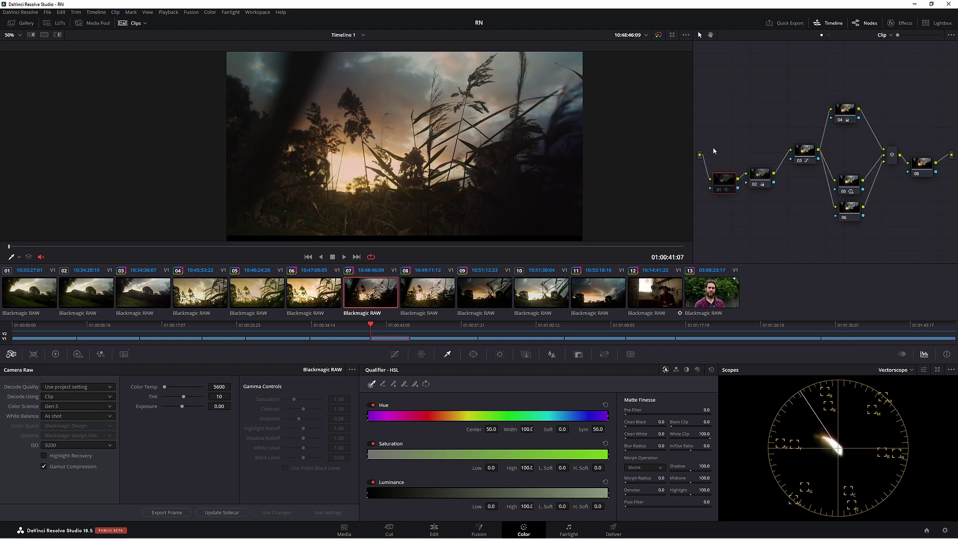
drag(725, 190, 731, 189)
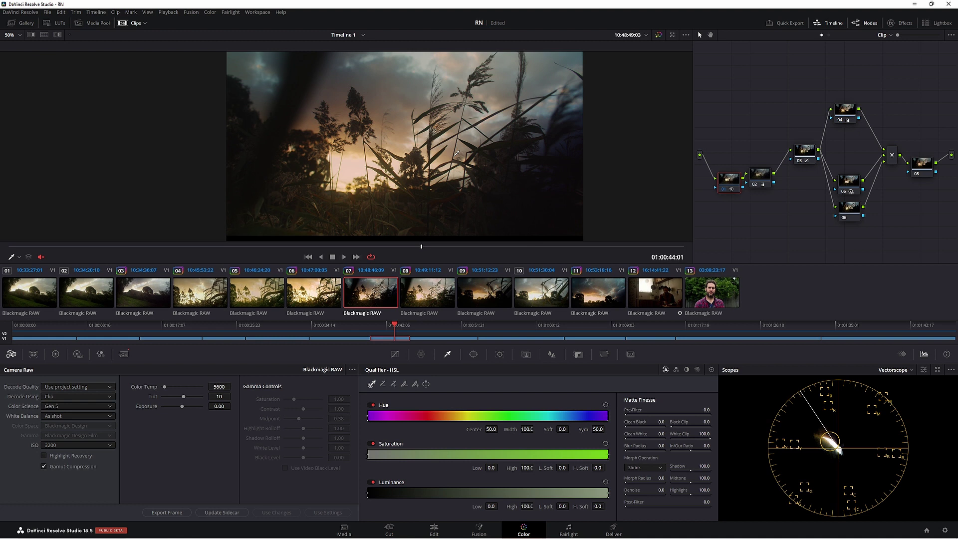
key(Delete)
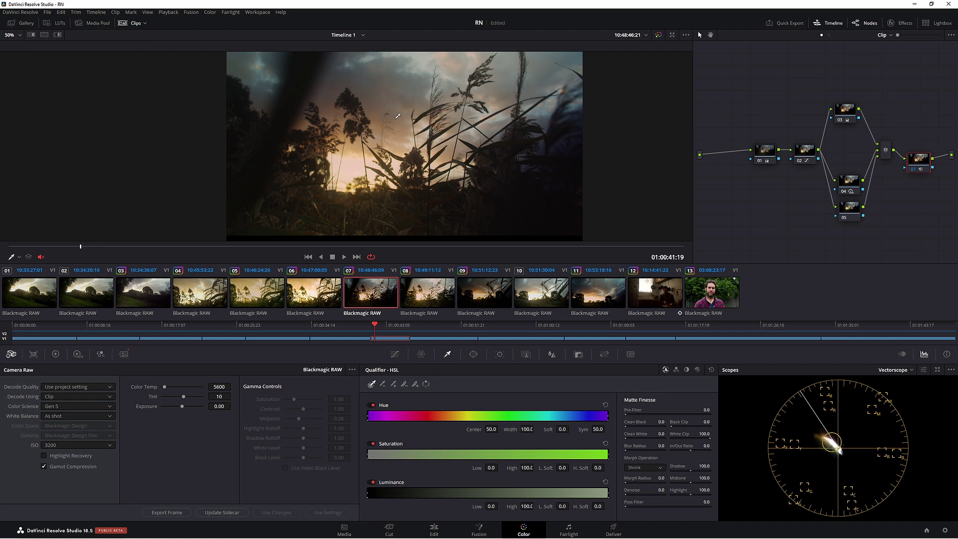
- Turn on Split Screen to compare two versions of the grade
click(44, 34)
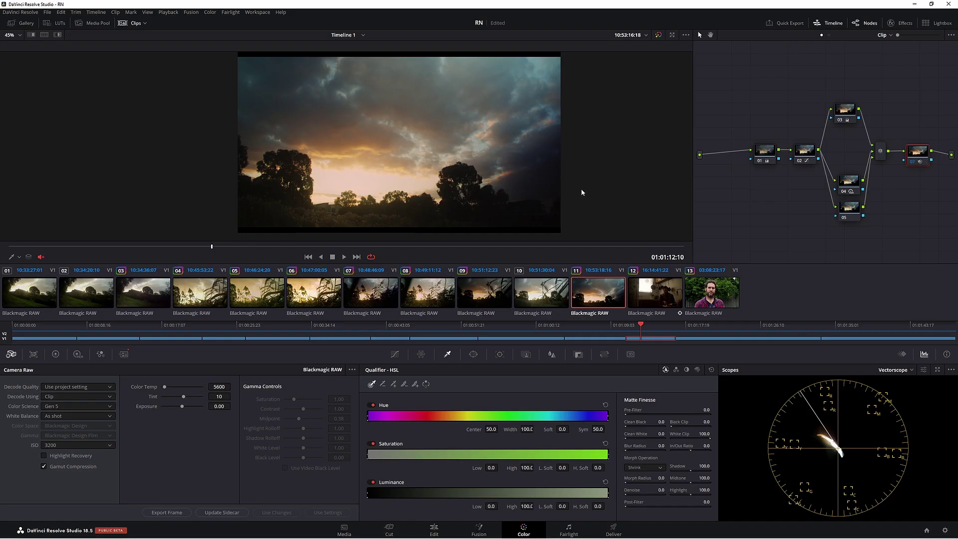
- Undo the node change to restore node 01, and view clip 11's versions side by side
key(ctrl+z)
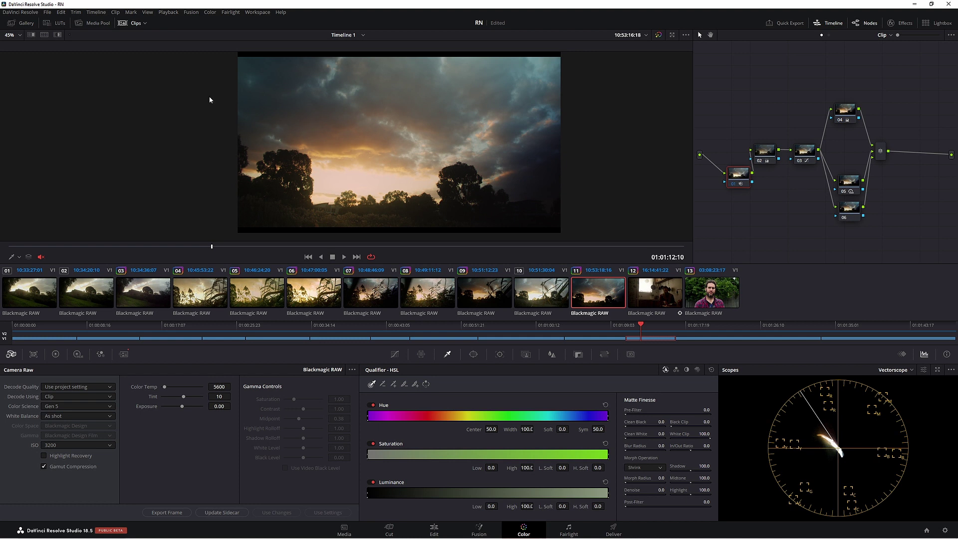
click(45, 35)
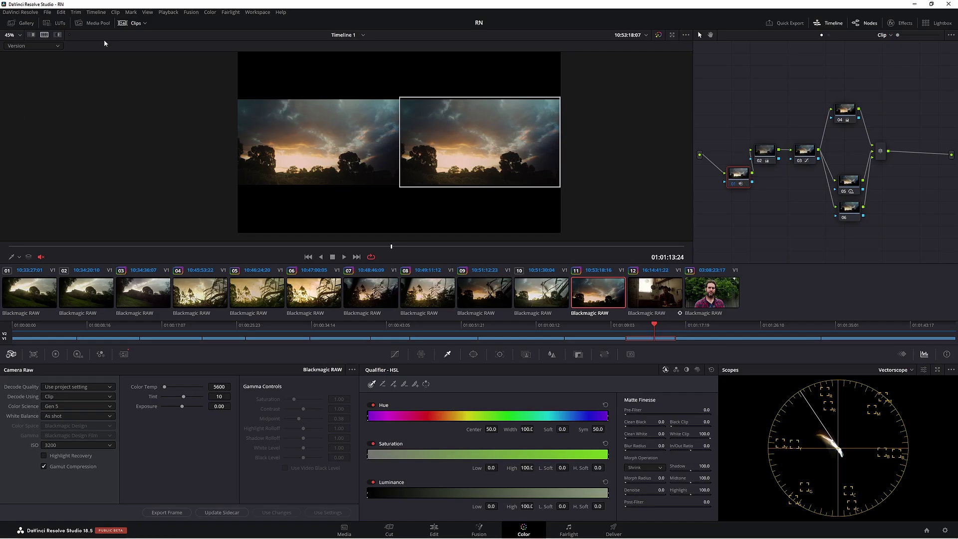
- Turn off Split Screen and reposition node 01 and the Parallel Mixer in the node graph
click(44, 34)
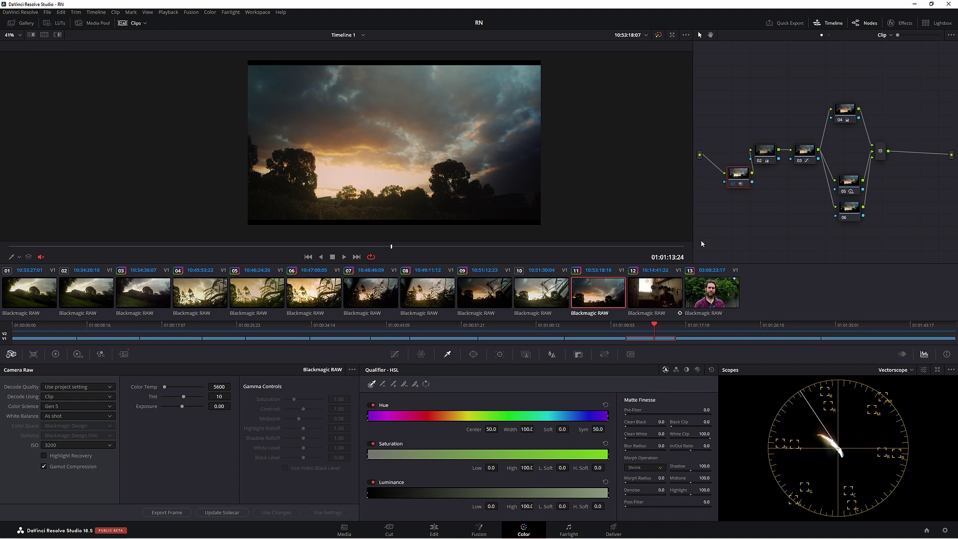
drag(739, 182, 728, 175)
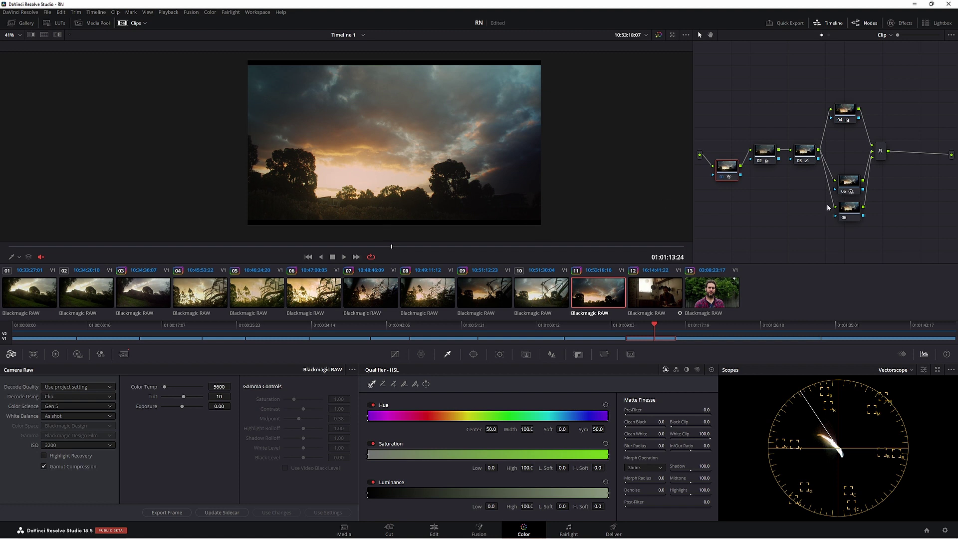
drag(881, 161, 881, 171)
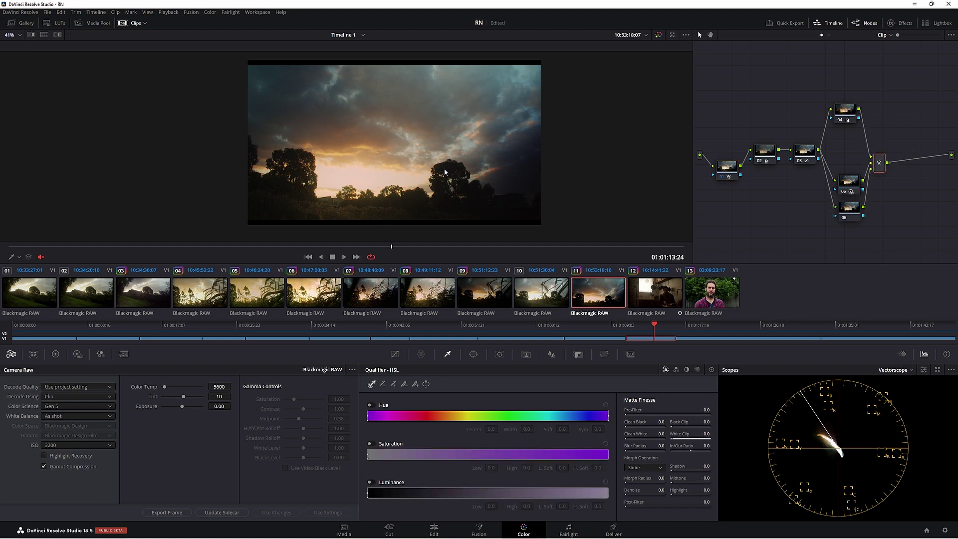
- Add serial node 08 after the mixer, select it, and show the Color Wheels
key(alt+s)
click(729, 174)
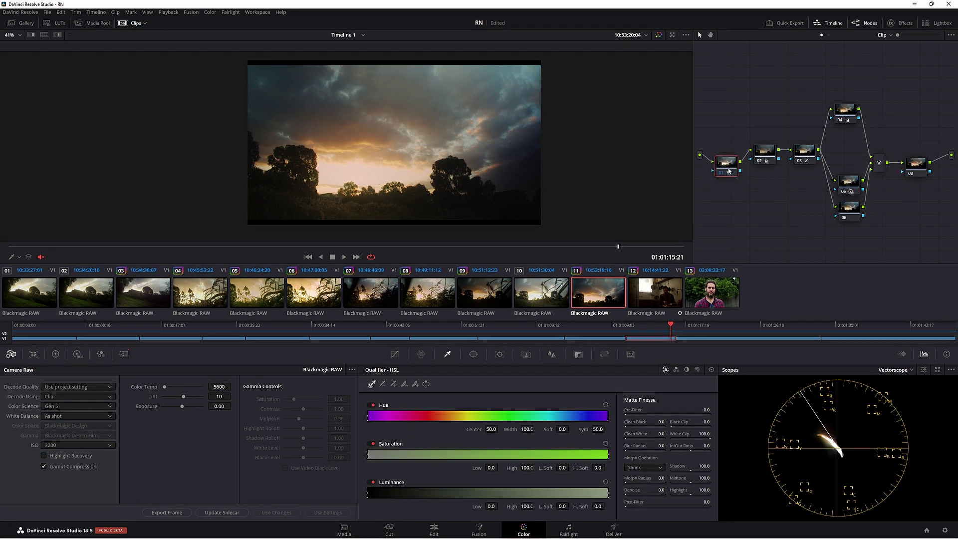
drag(916, 165, 904, 162)
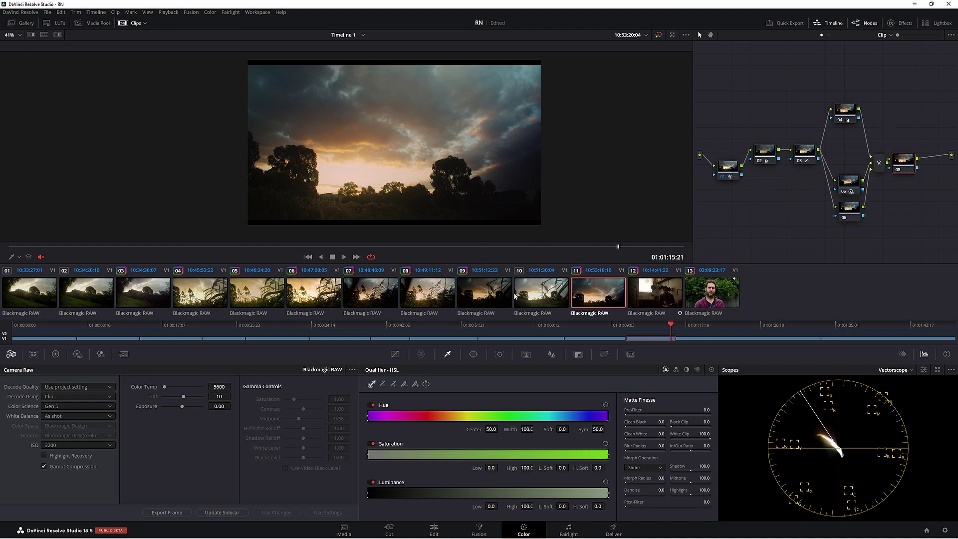
click(56, 355)
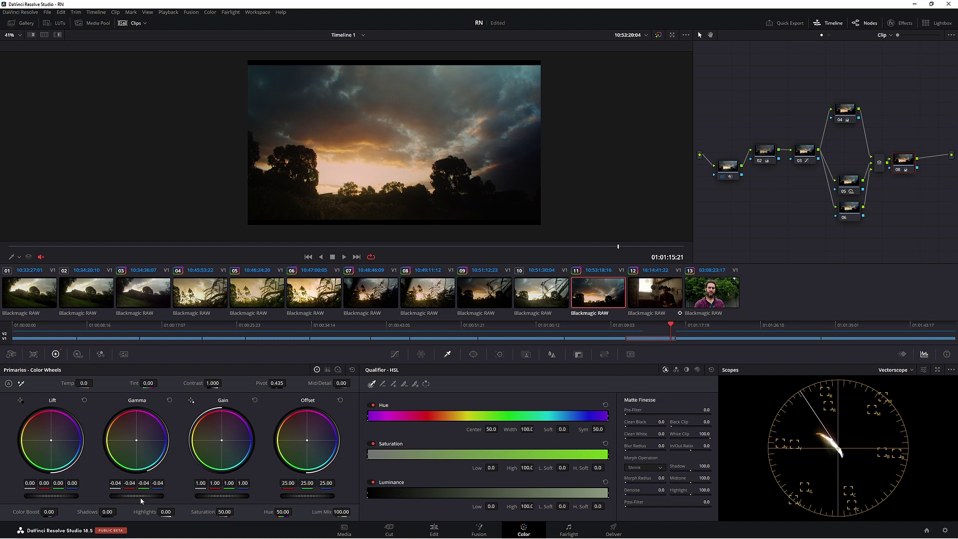
- Lower node 08's Gamma to -0.04, review it in playback, then delete node 08
drag(145, 497, 140, 497)
key(space)
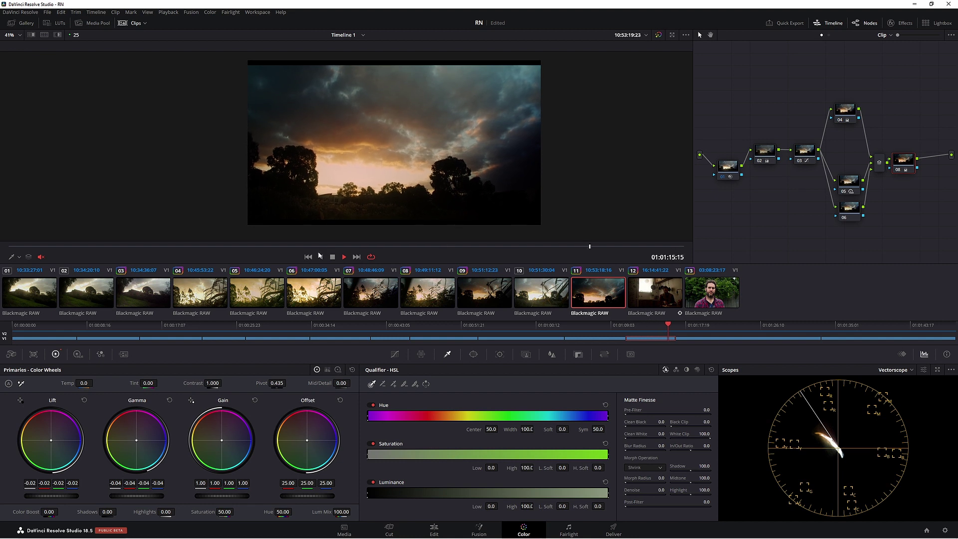
key(space)
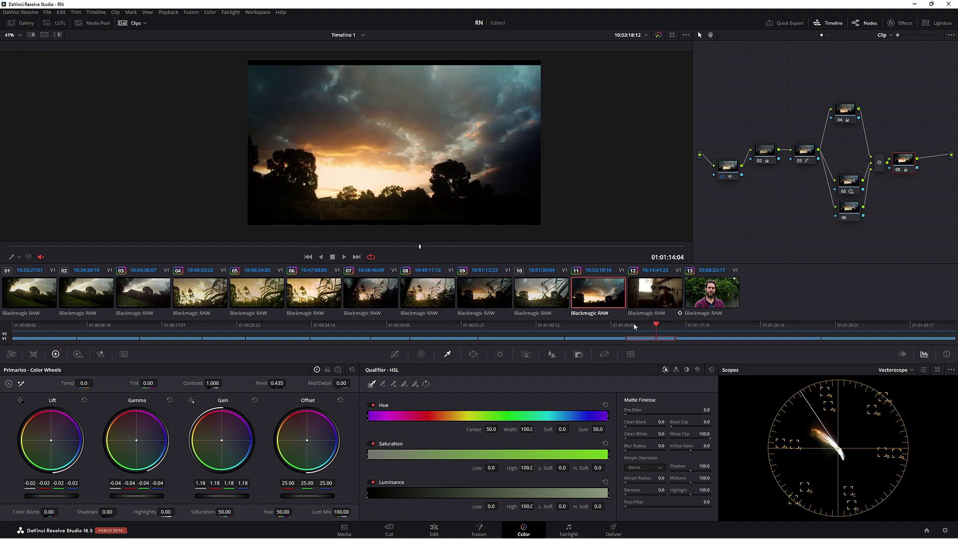
click(344, 256)
key(space)
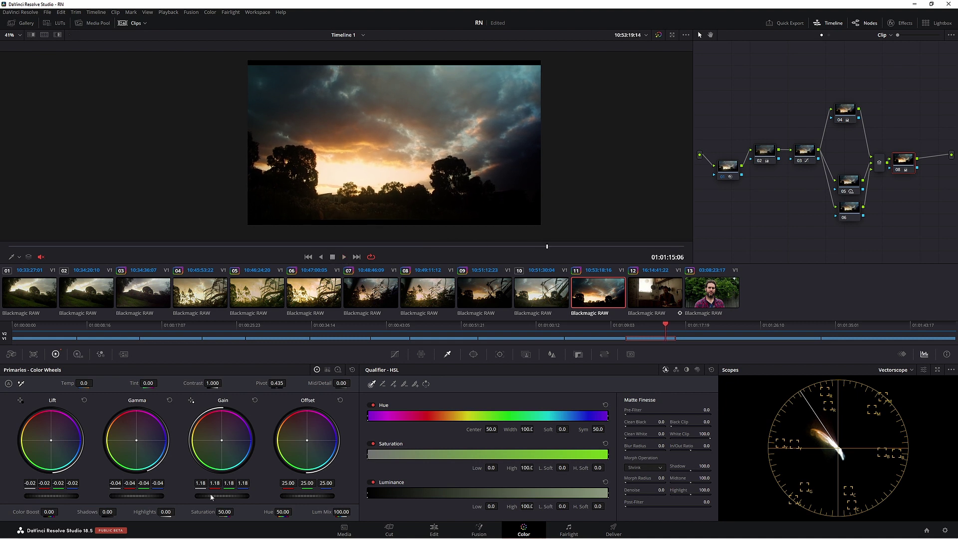
click(344, 256)
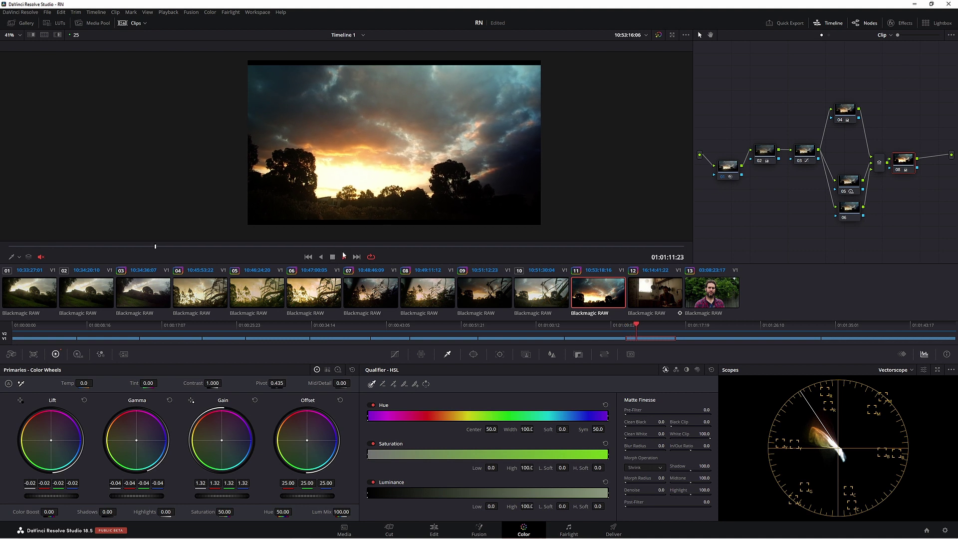
key(Delete)
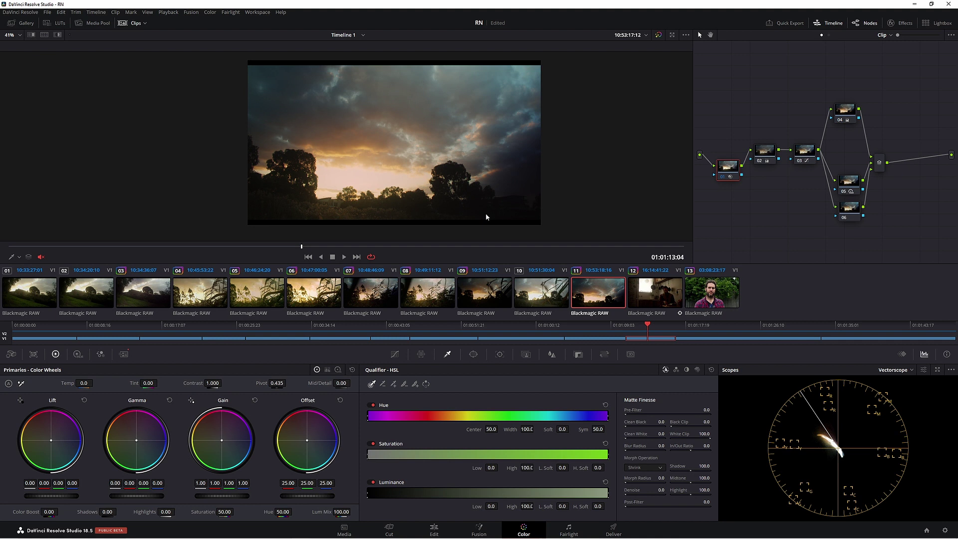
- Move the noise-reduction node after the mixer and add a fresh node at the tree's start
drag(731, 177, 906, 186)
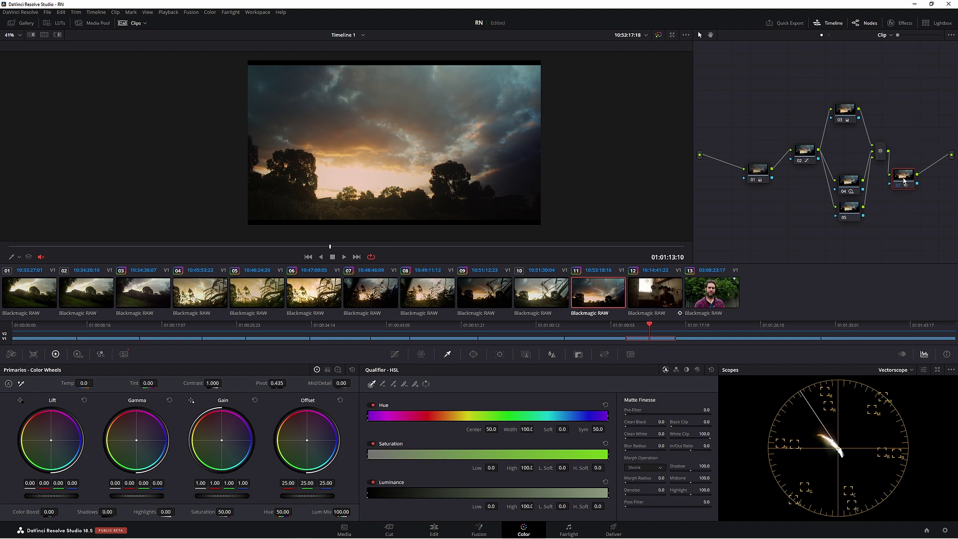
drag(758, 172, 756, 190)
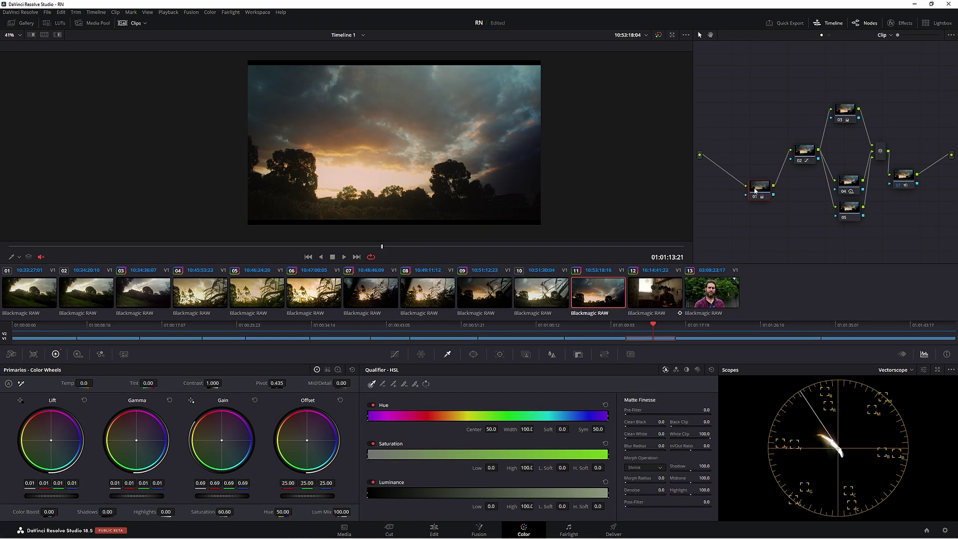
key(shift+s)
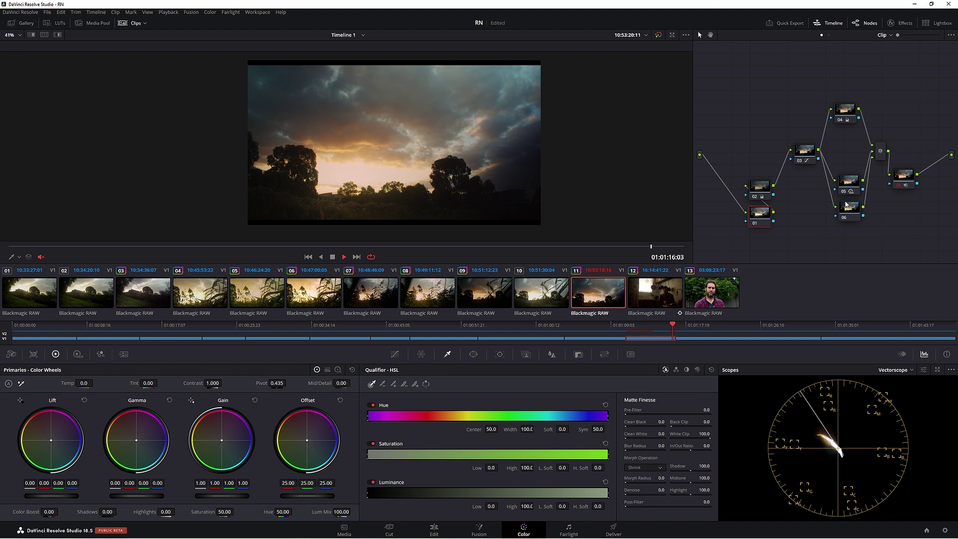
- Stop playback and bring up the Playback menu's Render Cache options
key(space)
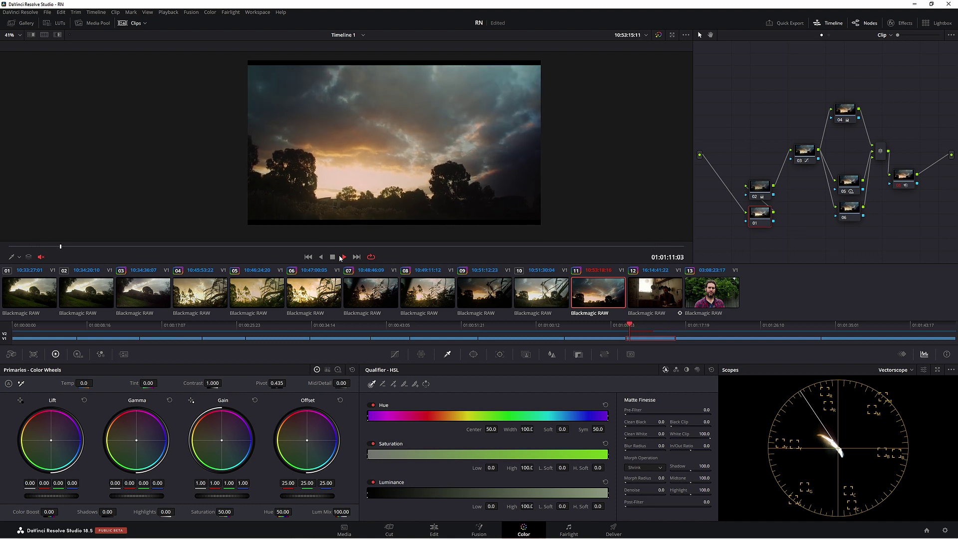
click(170, 13)
mouse_move(187, 52)
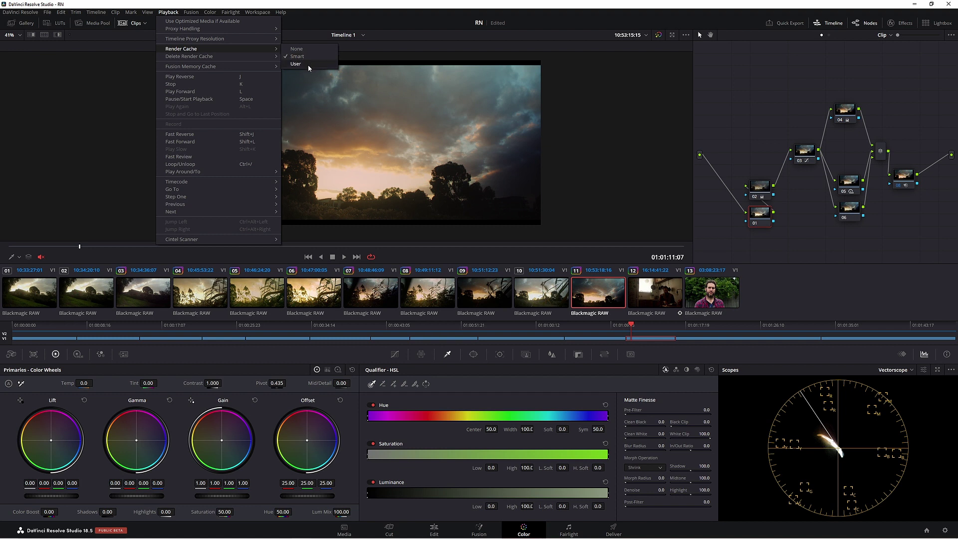
- Set render caching to Smart and turn on Node Cache for end node 08
click(318, 58)
drag(904, 177, 896, 196)
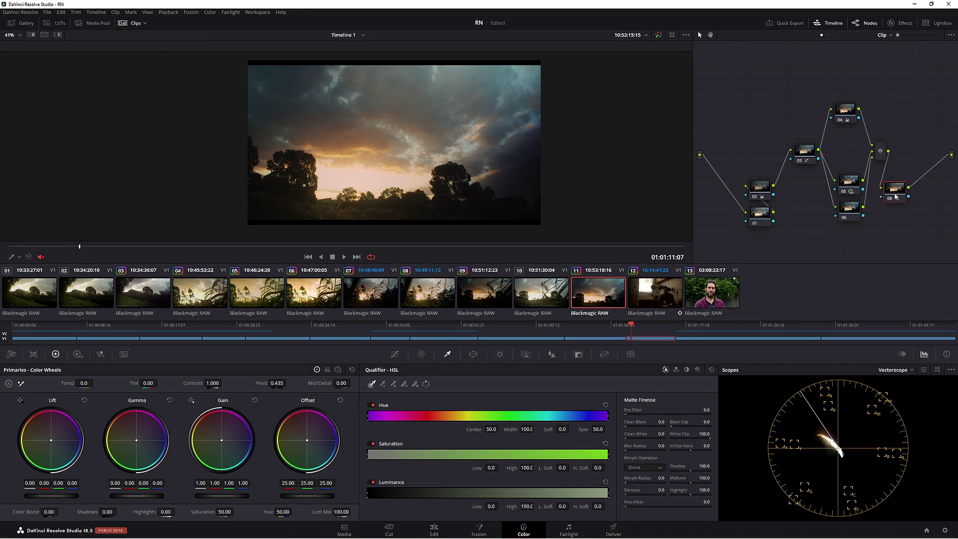
right_click(895, 197)
mouse_move(898, 266)
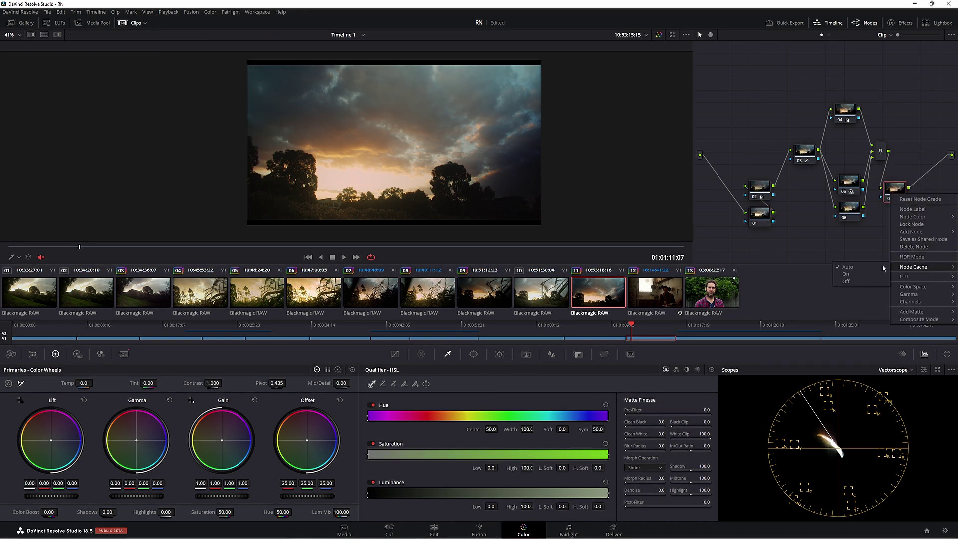
click(856, 273)
- Try a serial node after node 01 with playback, then undo to the NR-first layout
drag(771, 227, 762, 231)
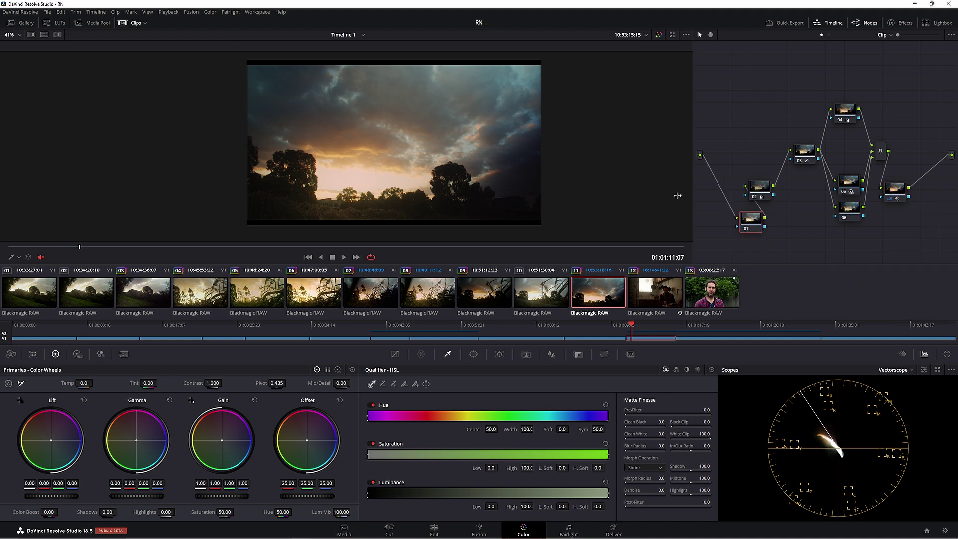
key(alt+s)
key(space)
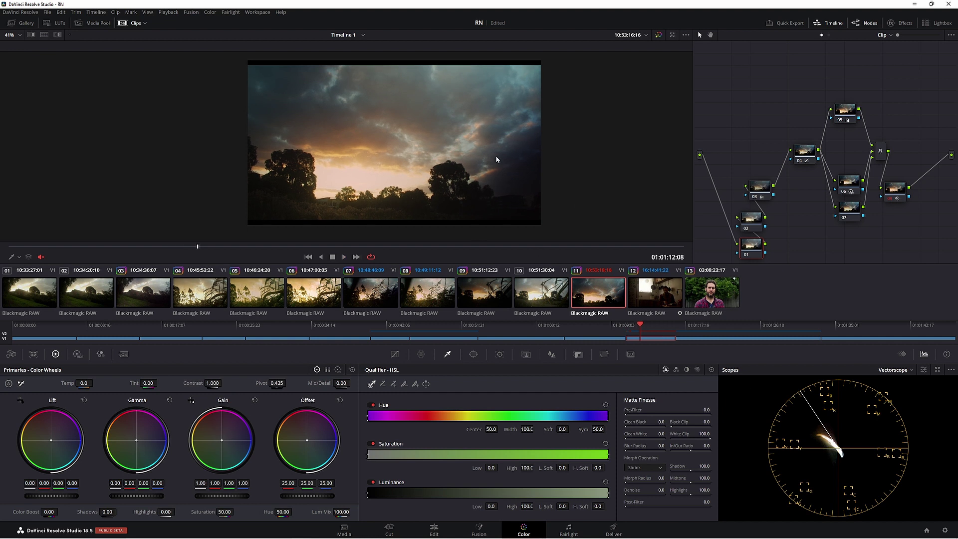
key(ctrl+z)
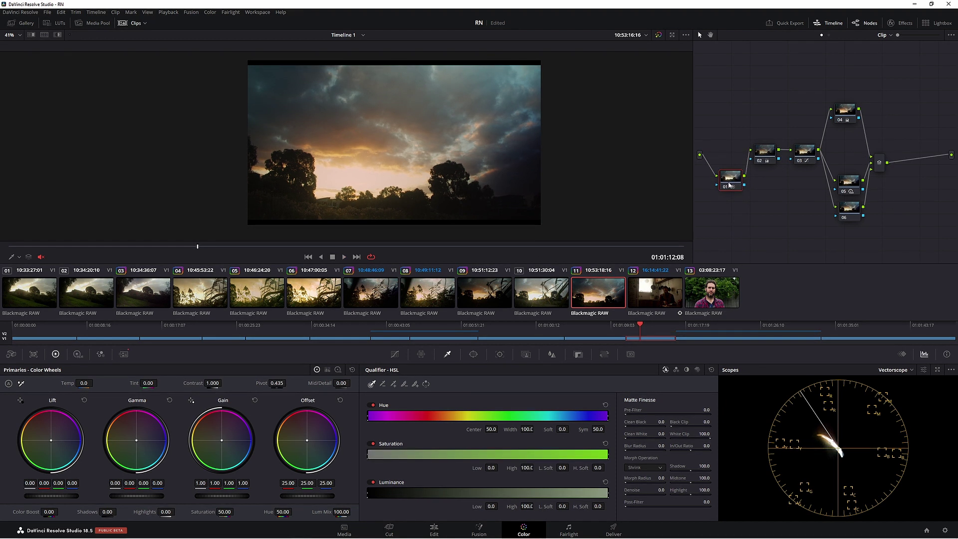
- Turn Node Cache on for node 01 and reposition node 01 and the layer mixer
right_click(728, 181)
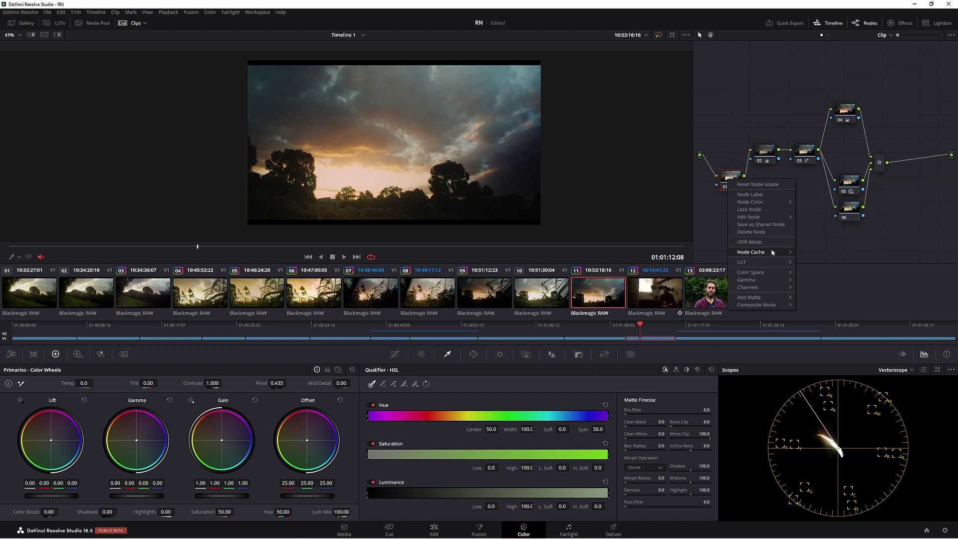
mouse_move(771, 250)
click(813, 259)
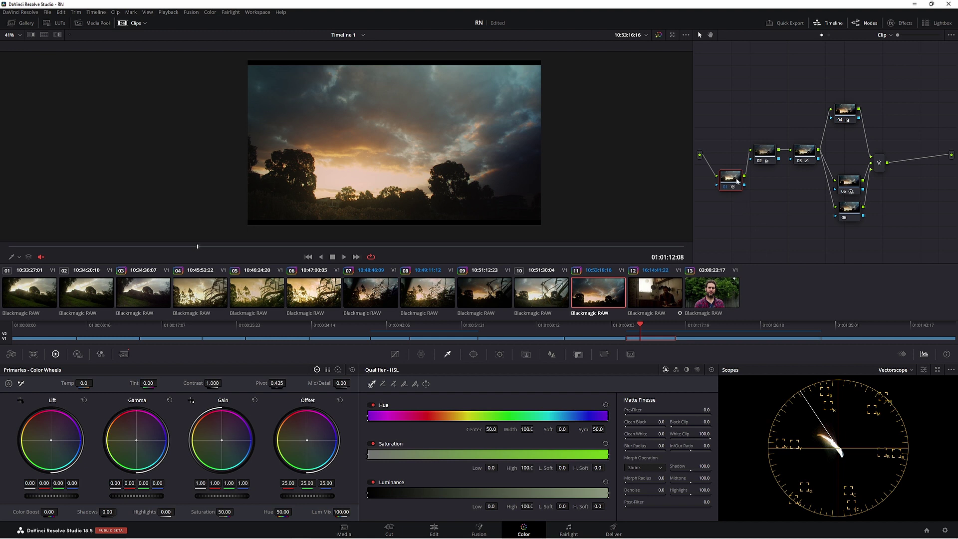
drag(737, 181, 727, 184)
drag(885, 172, 880, 186)
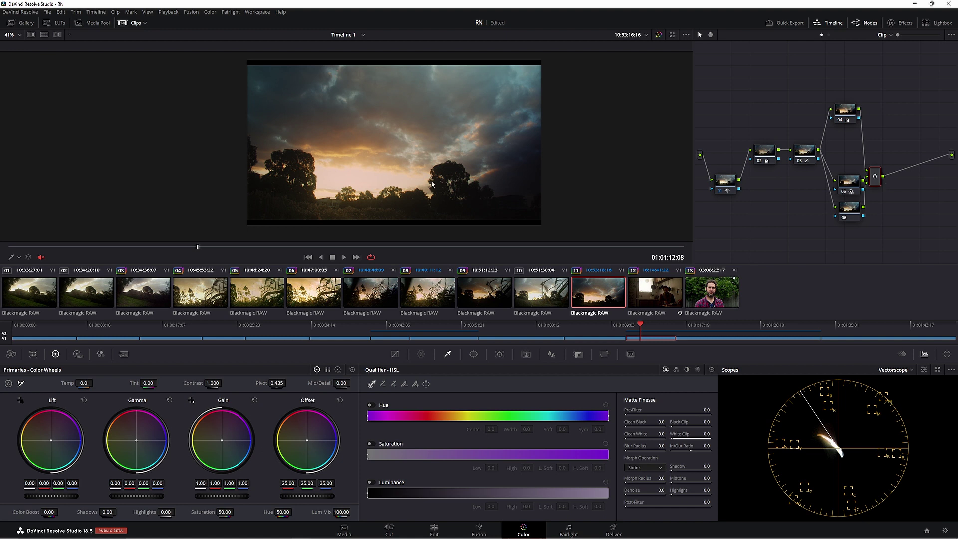
- Add serial node 08 after the Layer Mixer, play it back, then move to clip 13
key(alt+s)
key(space)
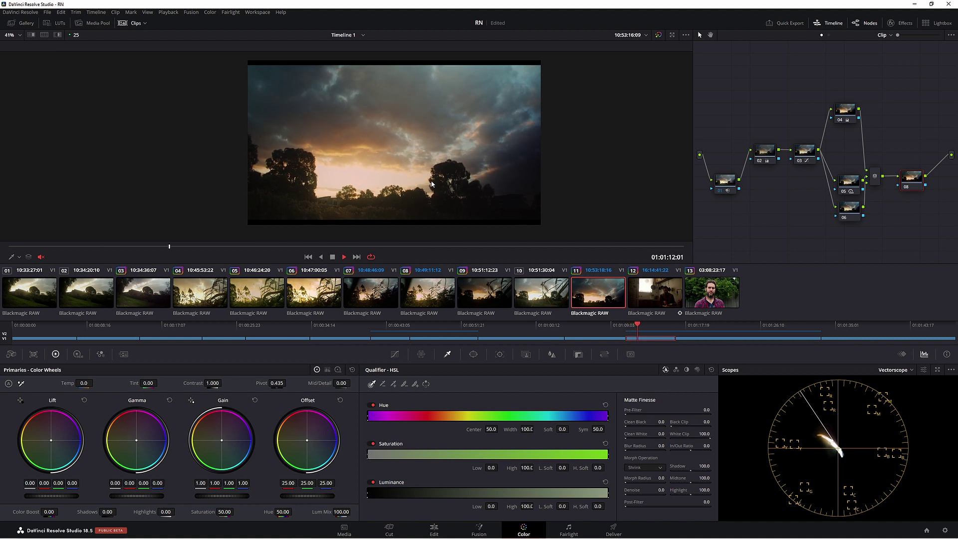
key(space)
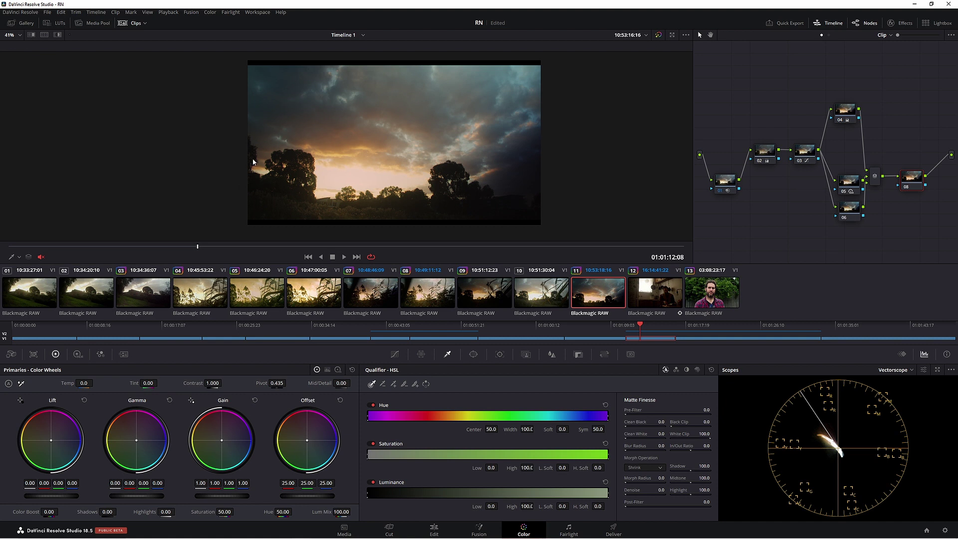
key(Down)
key(Down)
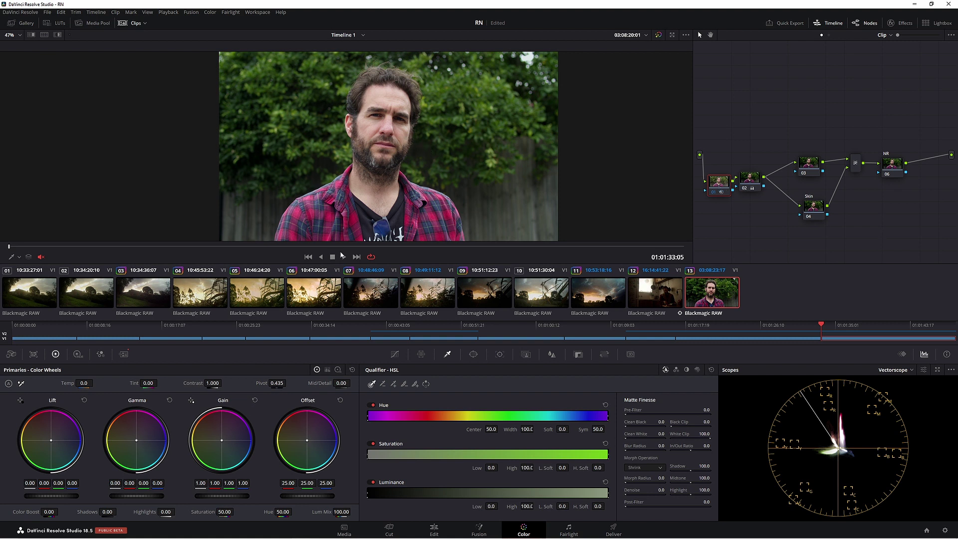
- Scrub the portrait clip, select the Skin node and enlarge the viewer
drag(323, 249, 235, 249)
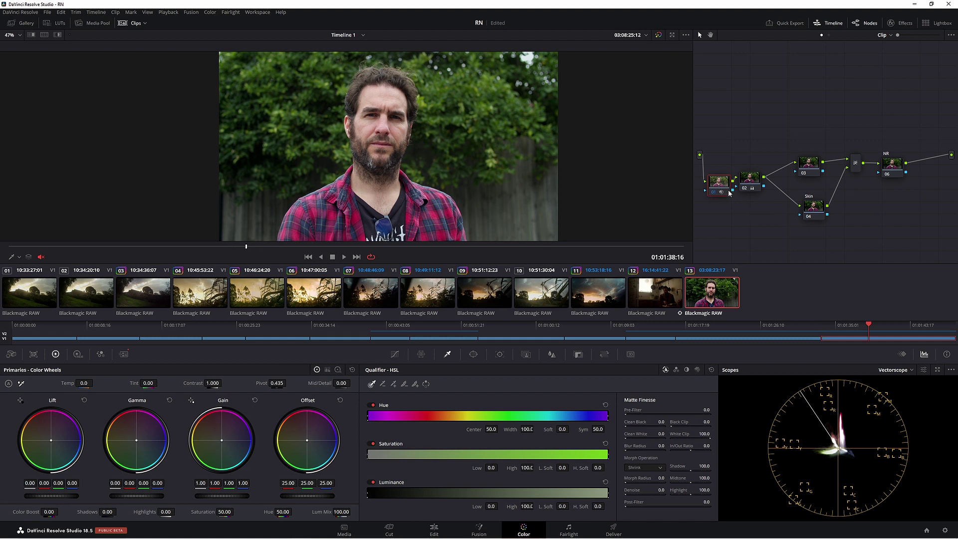
drag(730, 194, 711, 187)
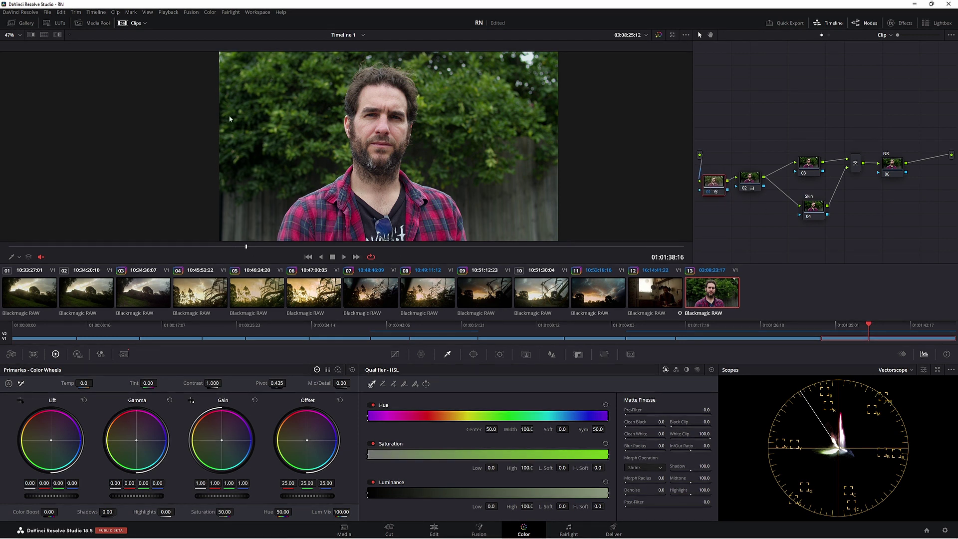
drag(814, 213, 810, 213)
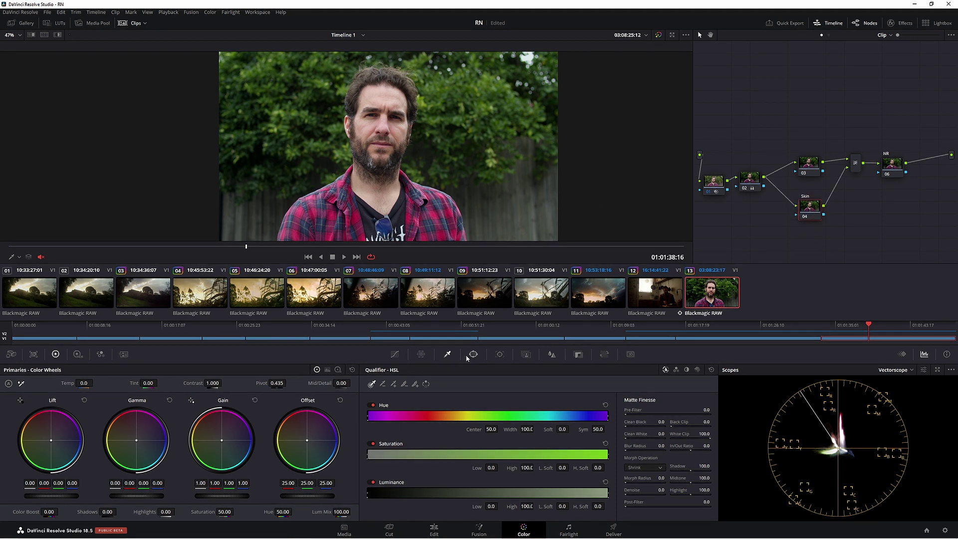
key(alt+f)
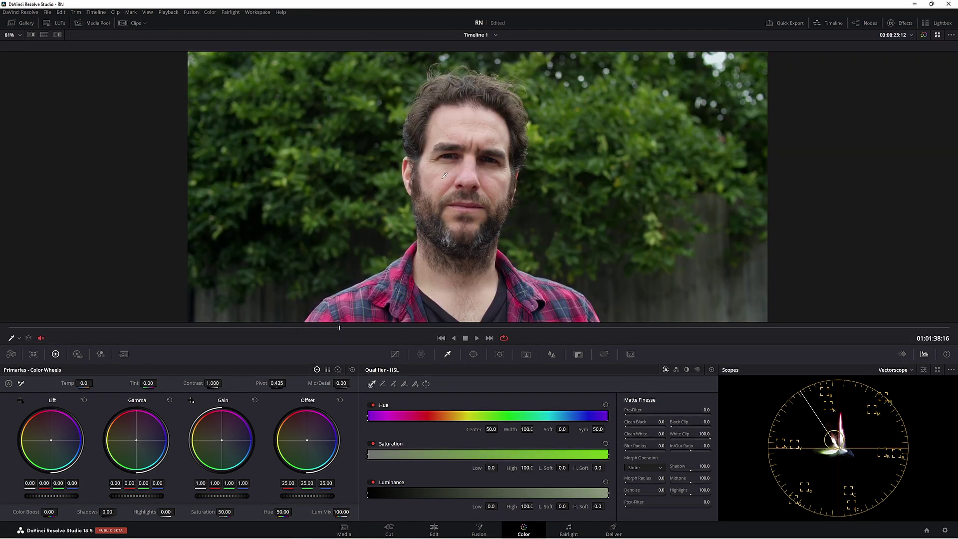
- Sample the face skin and tighten the key to hue width 21.4, luminance low 62.7
click(479, 170)
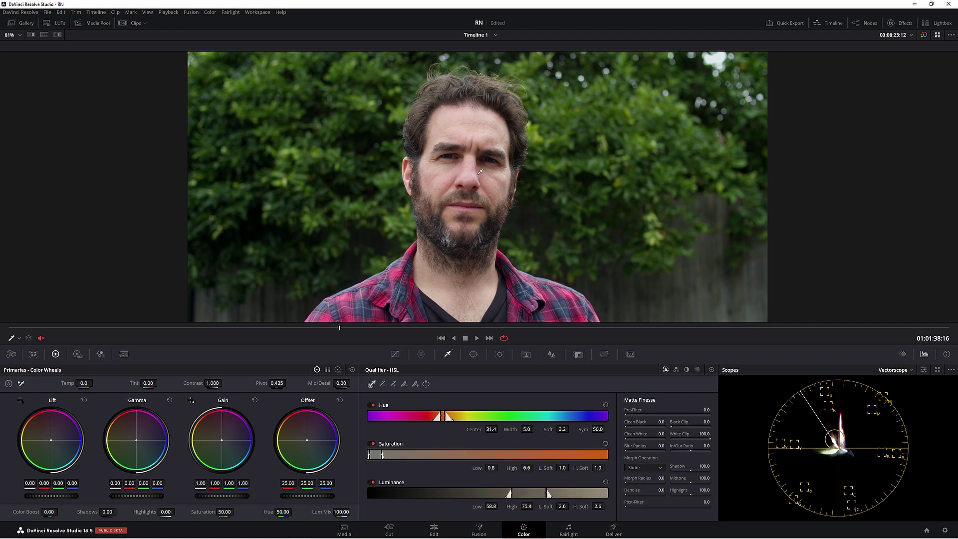
key(shift+h)
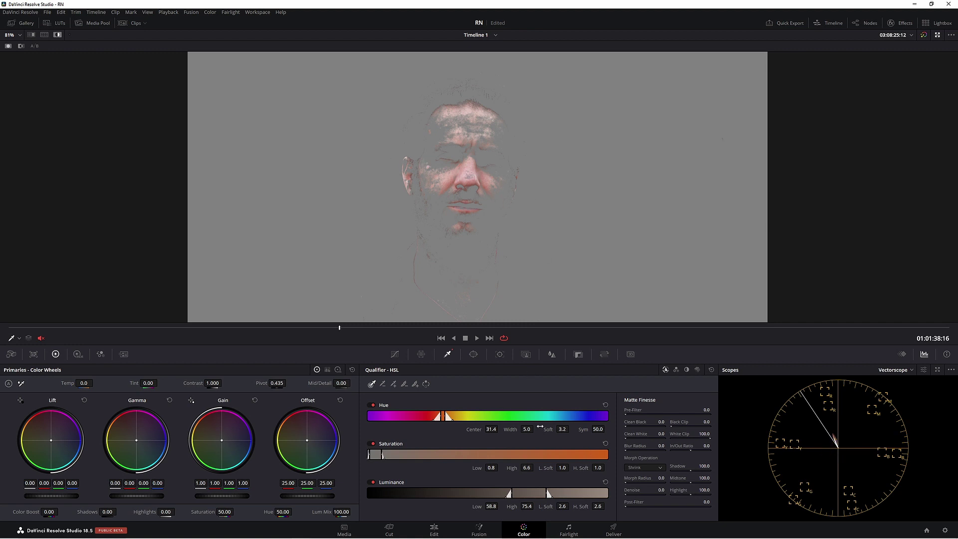
mouse_move(540, 427)
mouse_down()
mouse_move(561, 427)
mouse_move(553, 426)
mouse_up()
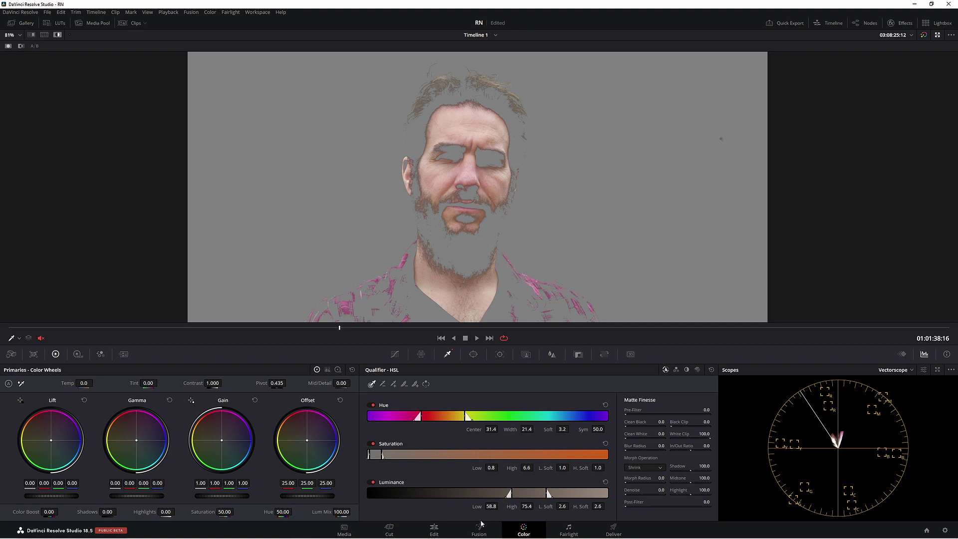
drag(500, 505, 507, 505)
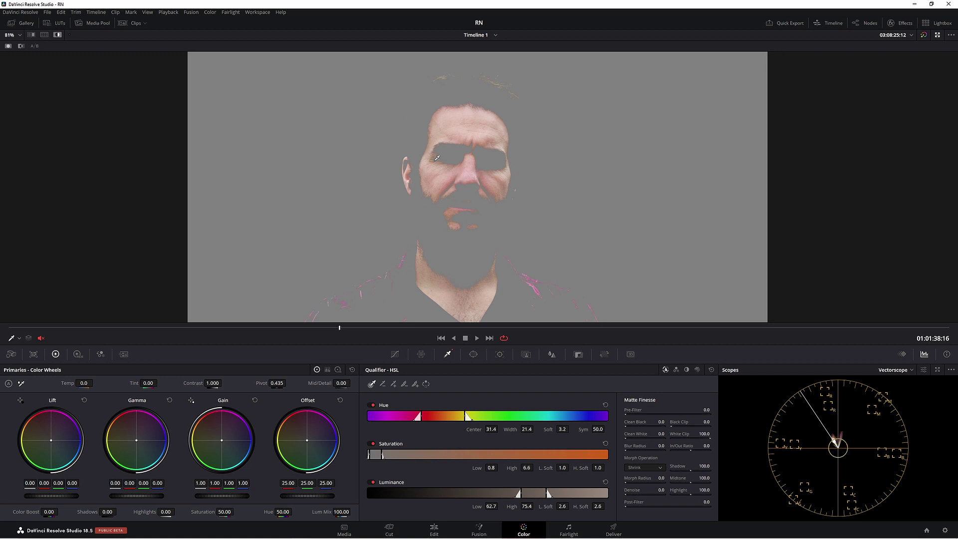
key(alt+f)
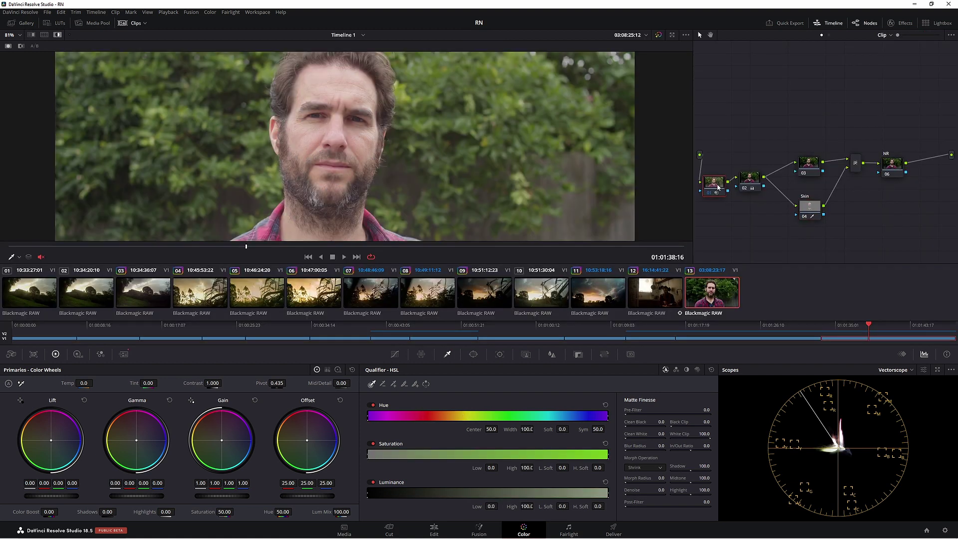
- Reset the Skin node's grade and re-sample the face's skin tones
click(810, 209)
right_click(813, 214)
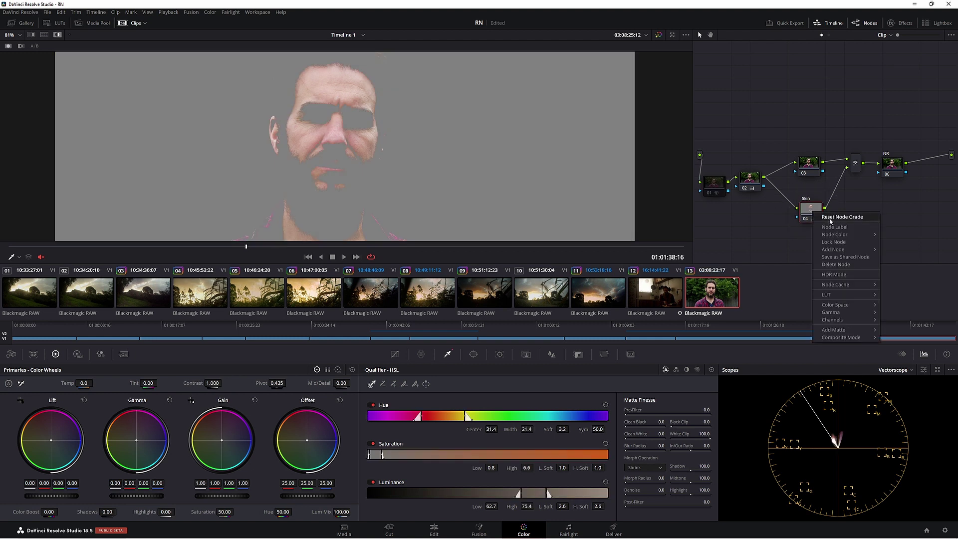
click(832, 218)
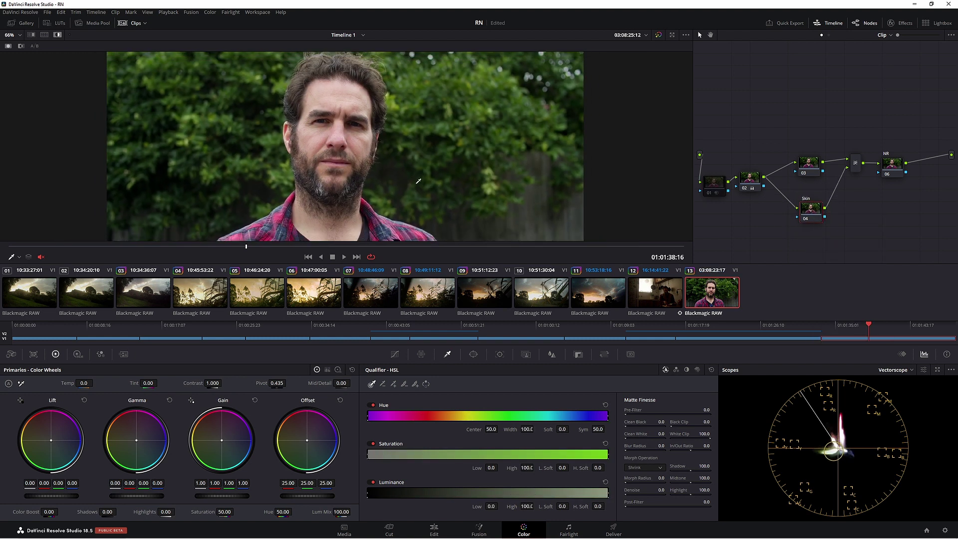
scroll(349, 150, up, 2)
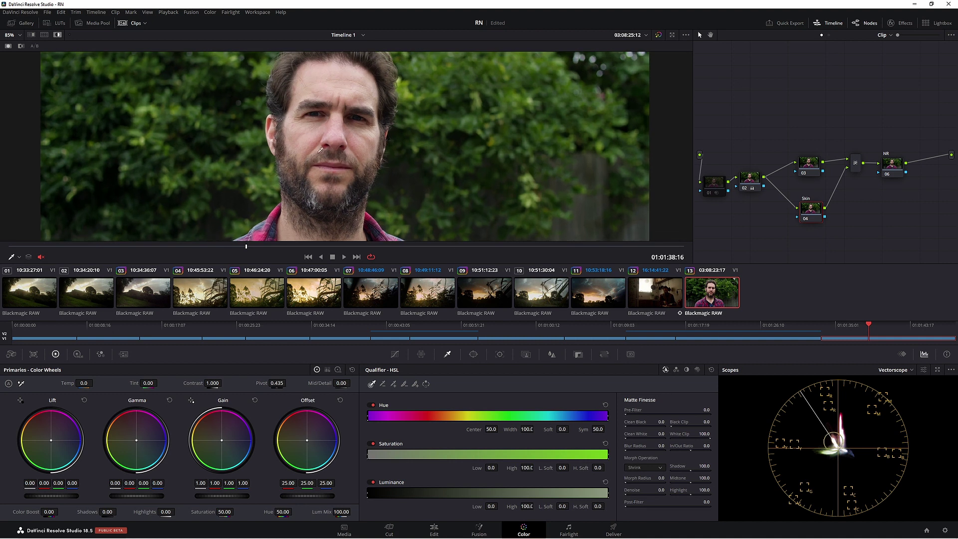
click(376, 154)
scroll(375, 154, down, 2)
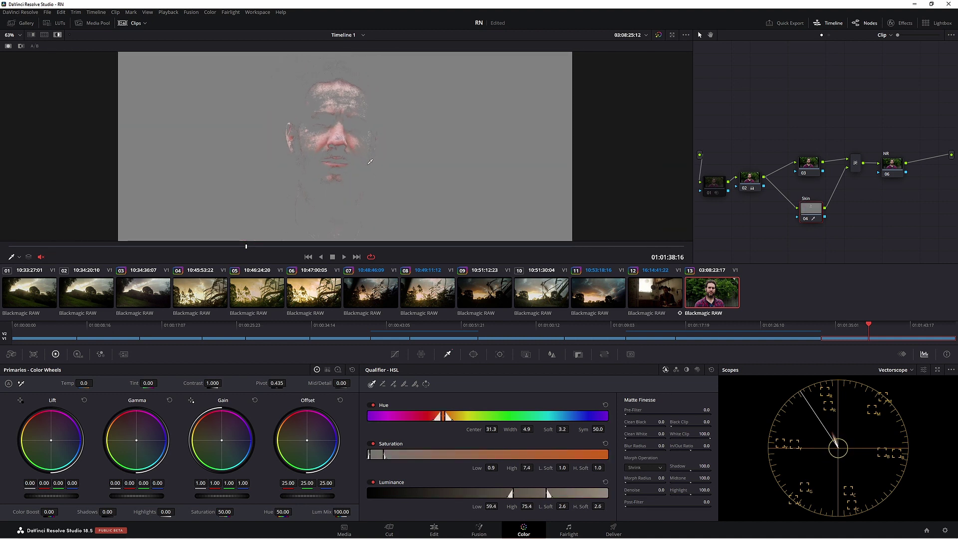
scroll(399, 163, up, 1)
scroll(399, 164, up, 1)
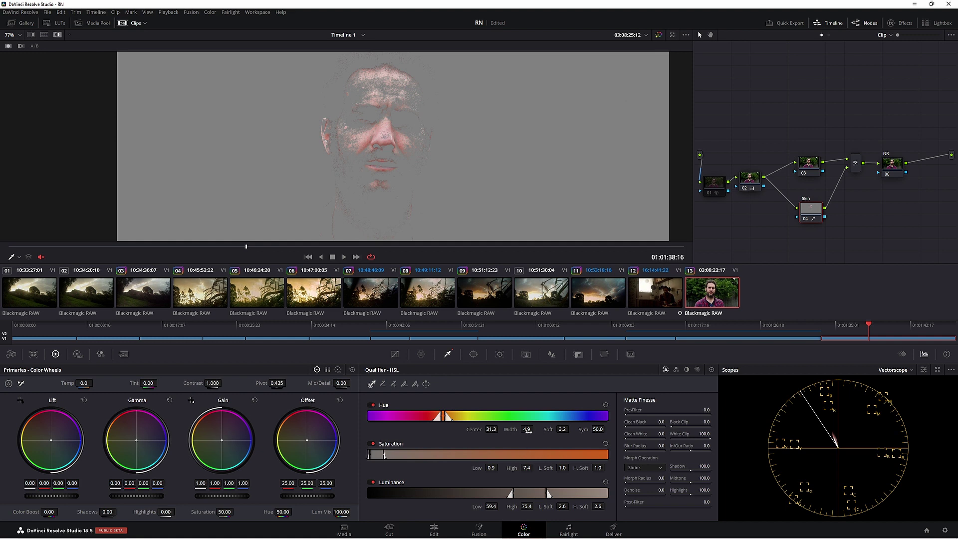
- Refine the skin key to hue width 12.8, adjusted saturation and luminance low 58.4
drag(528, 431, 536, 430)
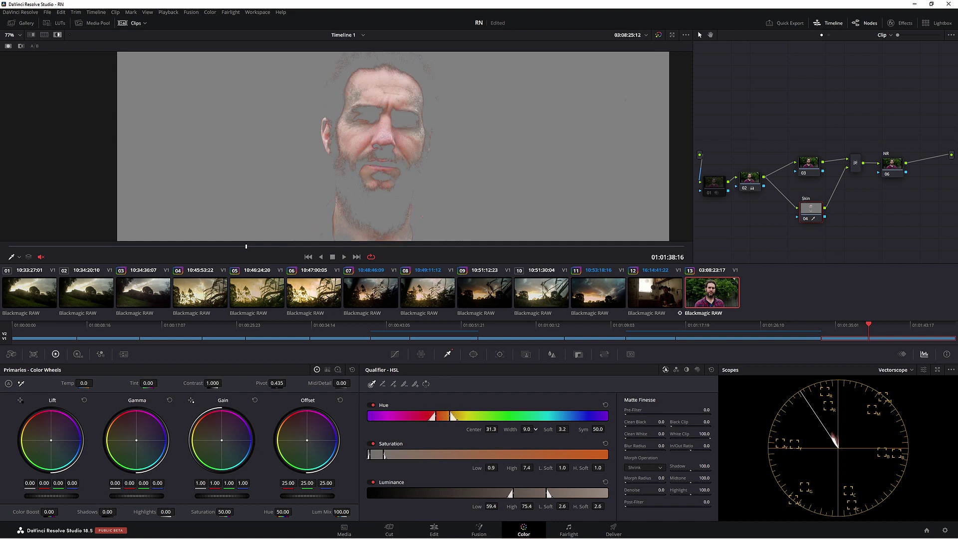
drag(491, 467, 494, 467)
drag(493, 506, 489, 506)
drag(527, 429, 531, 429)
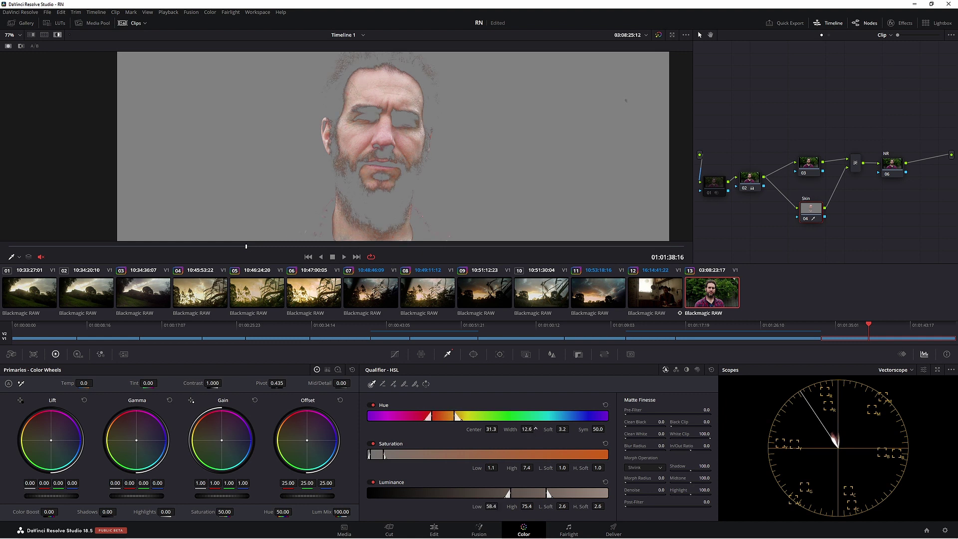
- Check the skin matte full screen by scrubbing through the clip
key(shift+z)
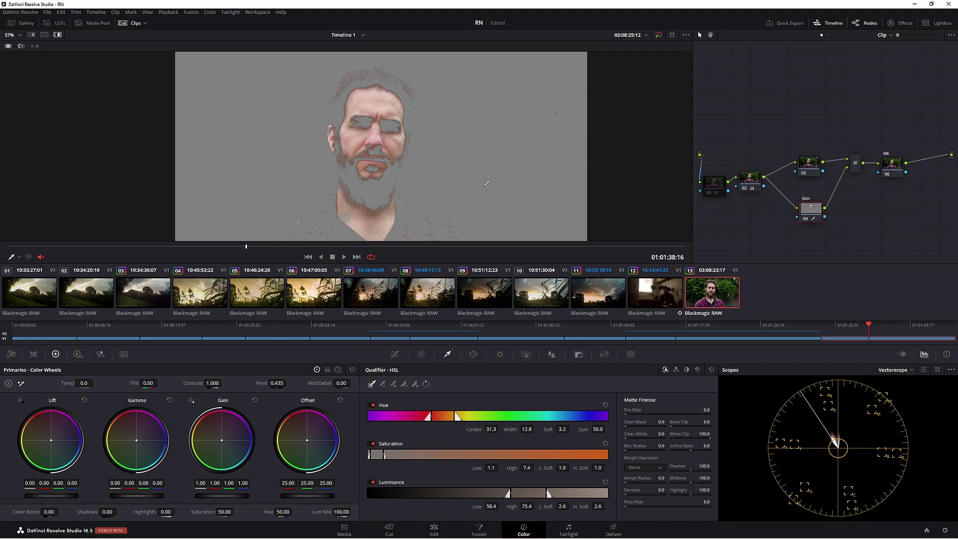
key(ctrl+f)
mouse_move(449, 518)
mouse_down()
mouse_move(516, 518)
mouse_move(432, 518)
mouse_up()
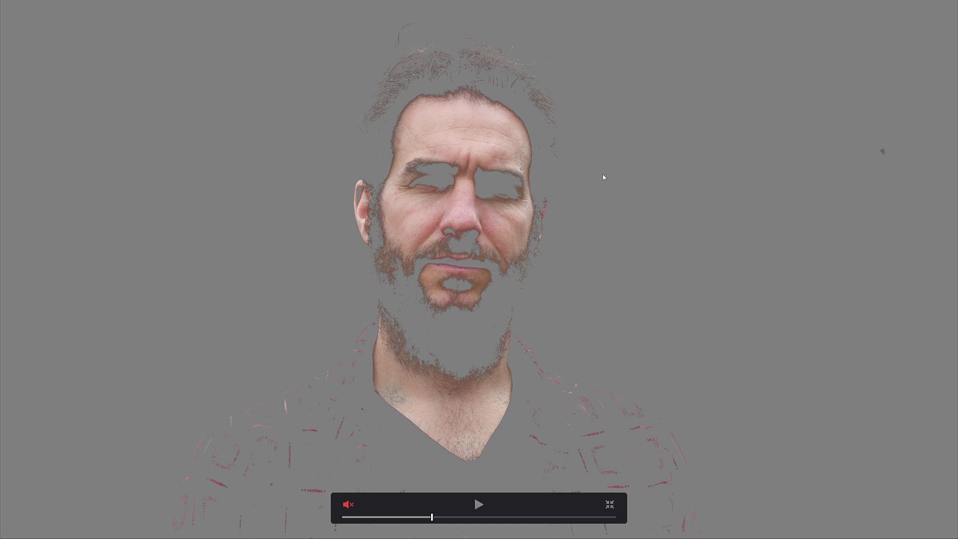
- Leave full-screen view and disable node 01
key(Escape)
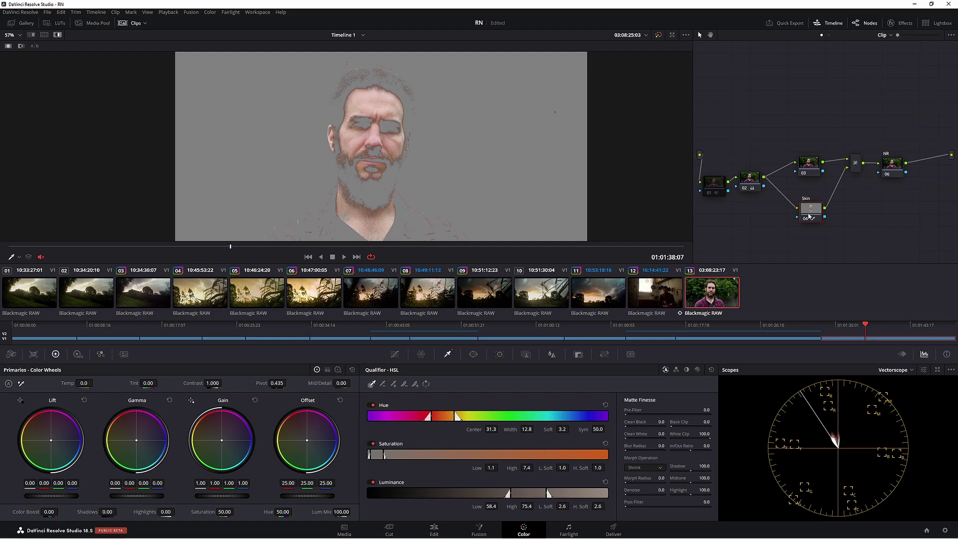
click(719, 192)
key(ctrl+d)
- Reset the Skin node 04's grade and qualifier, then reselect it
click(811, 210)
right_click(813, 213)
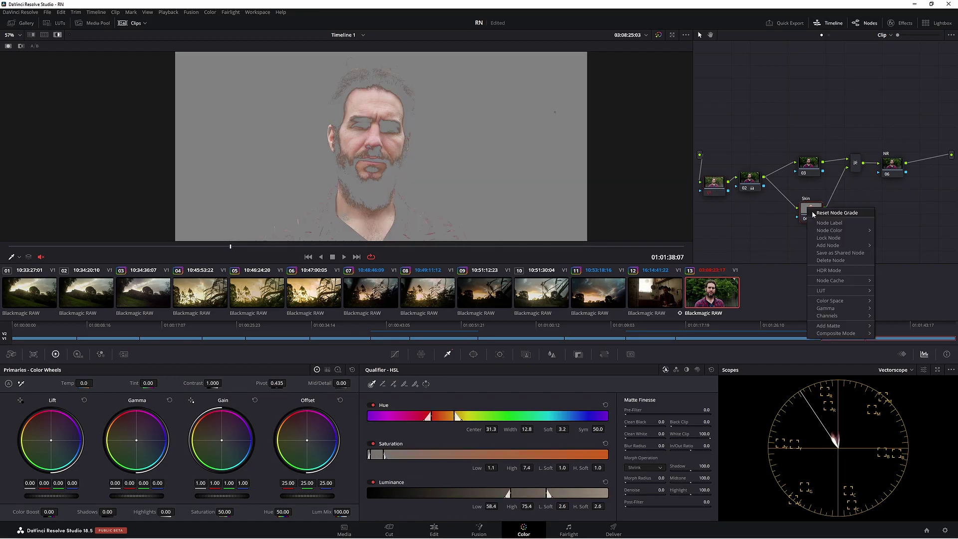
click(836, 213)
click(896, 169)
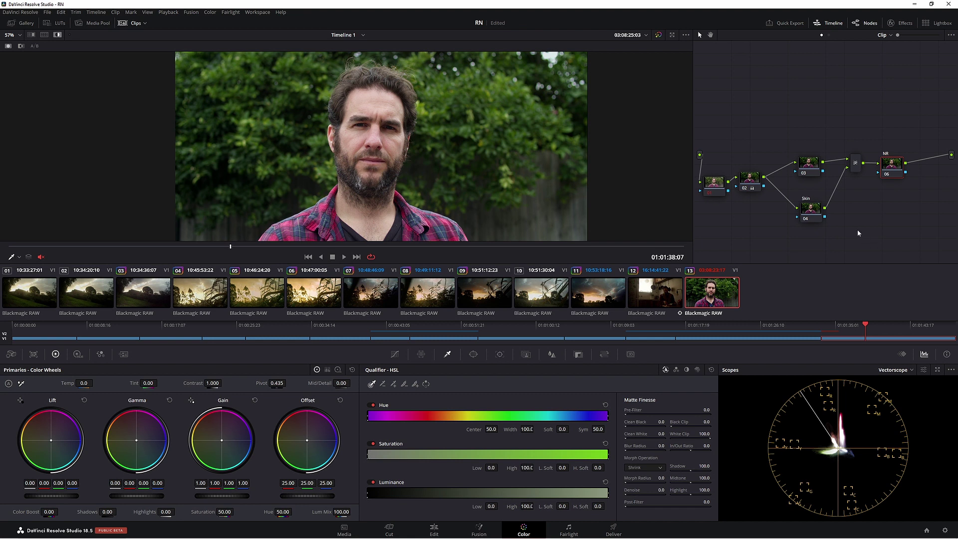
click(811, 210)
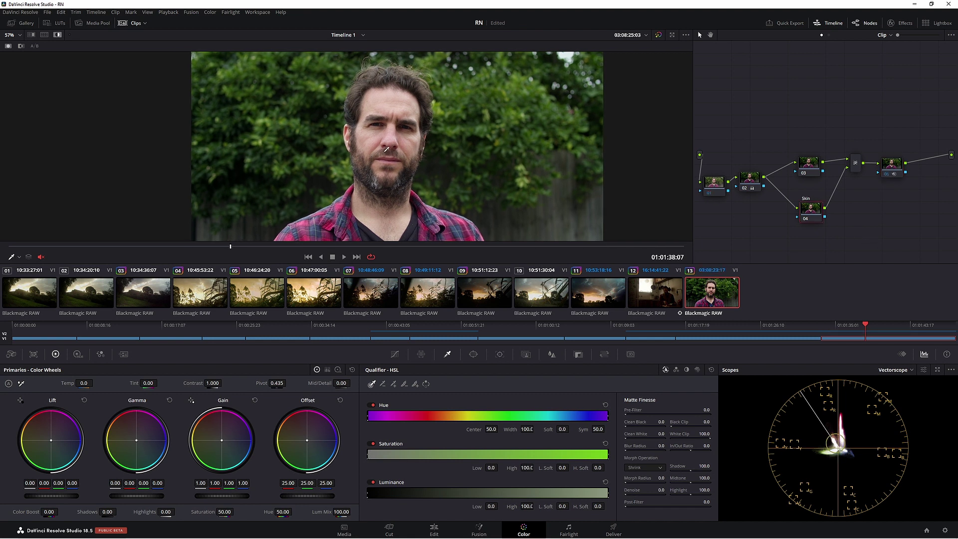
- Re-sample the face and set hue width 12.3, saturation low 1.1, luminance low 61.8
scroll(386, 148, up, 2)
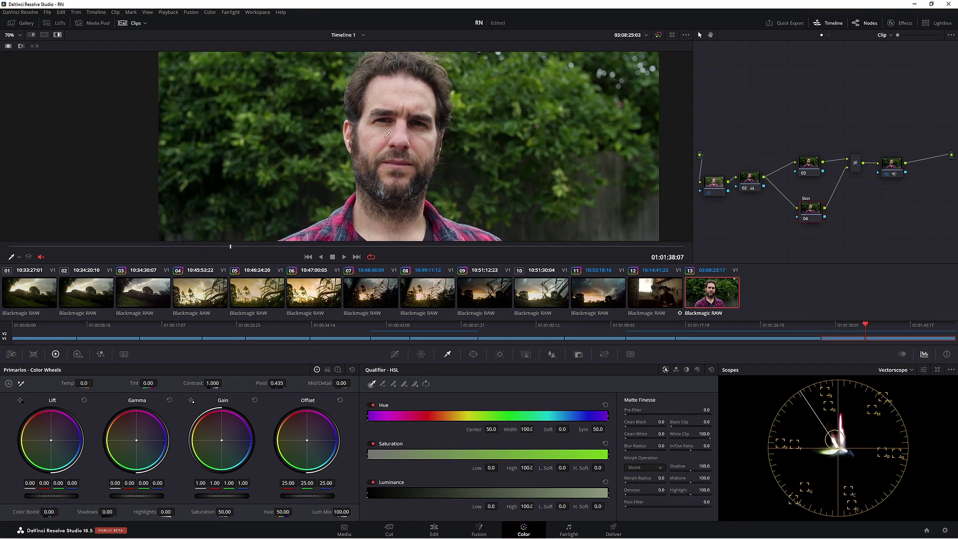
drag(388, 135, 404, 148)
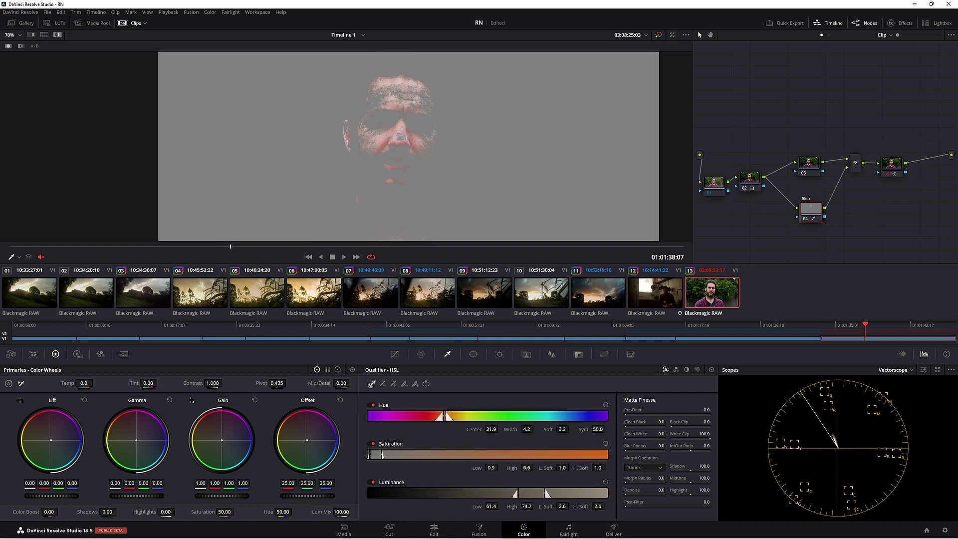
drag(522, 428, 537, 428)
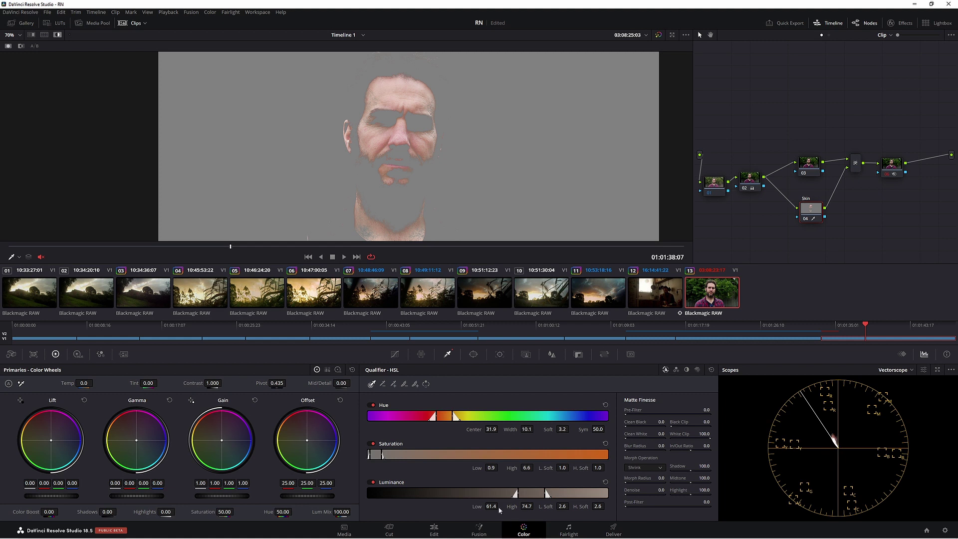
drag(499, 506, 501, 505)
drag(499, 467, 499, 468)
drag(528, 428, 535, 428)
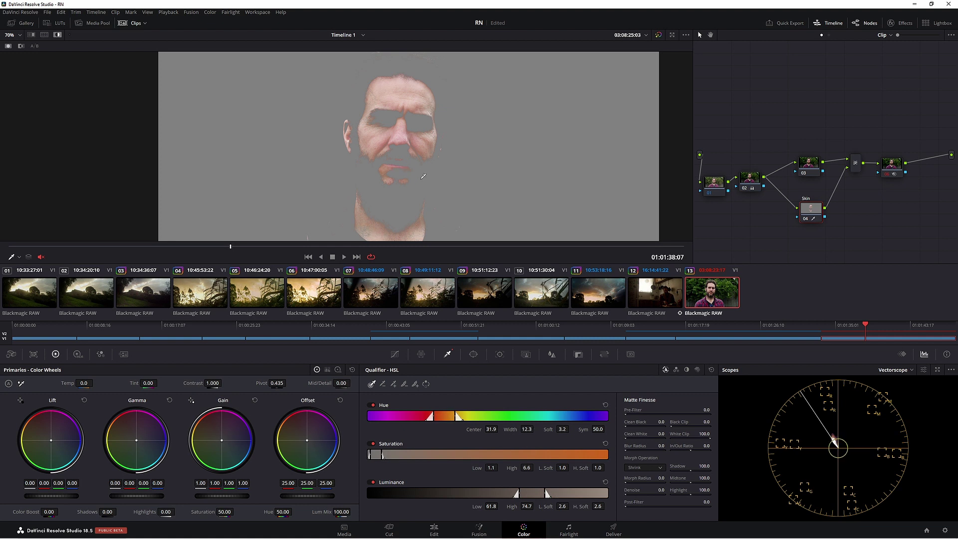
scroll(436, 188, down, 2)
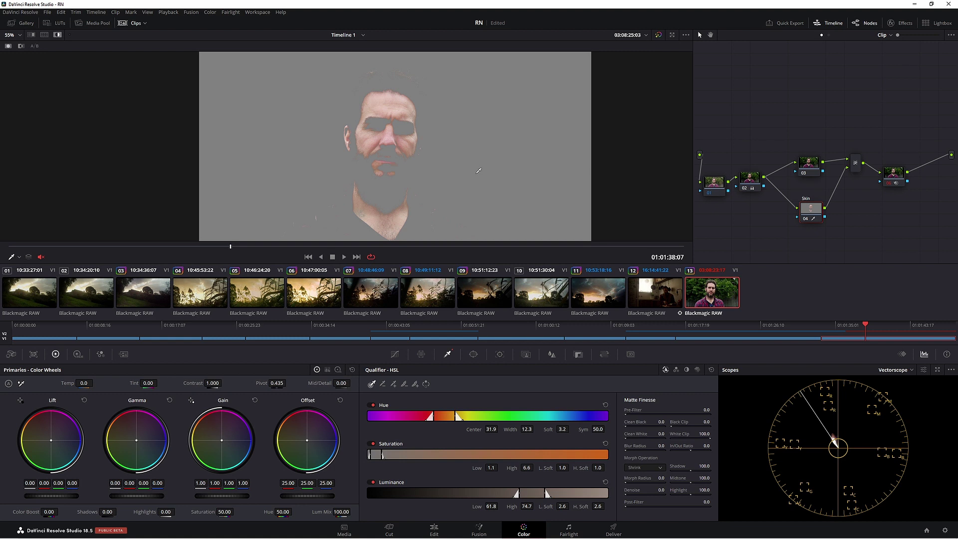
- Compare the full grade on the NR node with the Skin node's matte
click(893, 177)
click(821, 210)
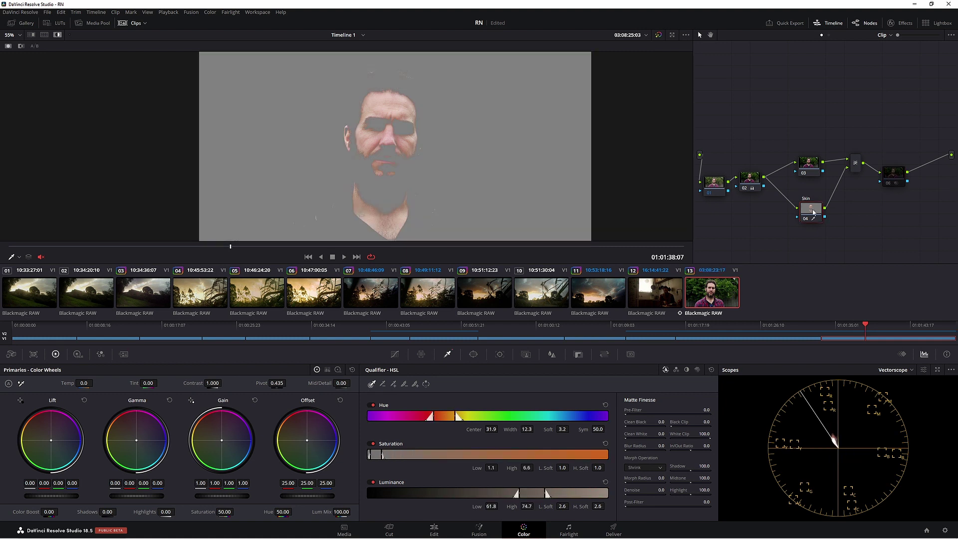